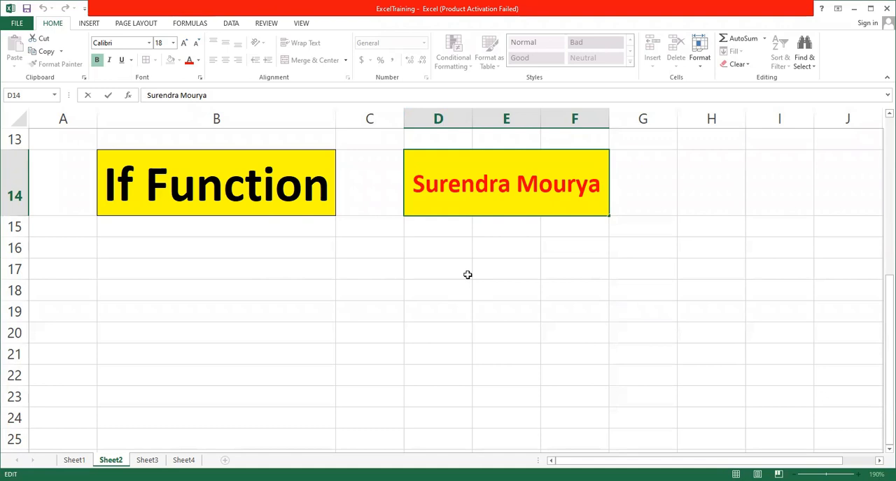
Look through the function topics listed on Sheet2, from the arithmetic operations down to the If Function heading.
{"action": "scroll", "coordinate": [436, 305], "scroll_direction": "up", "scroll_amount": 2}
{"action": "scroll", "coordinate": [435, 305], "scroll_direction": "up", "scroll_amount": 1}
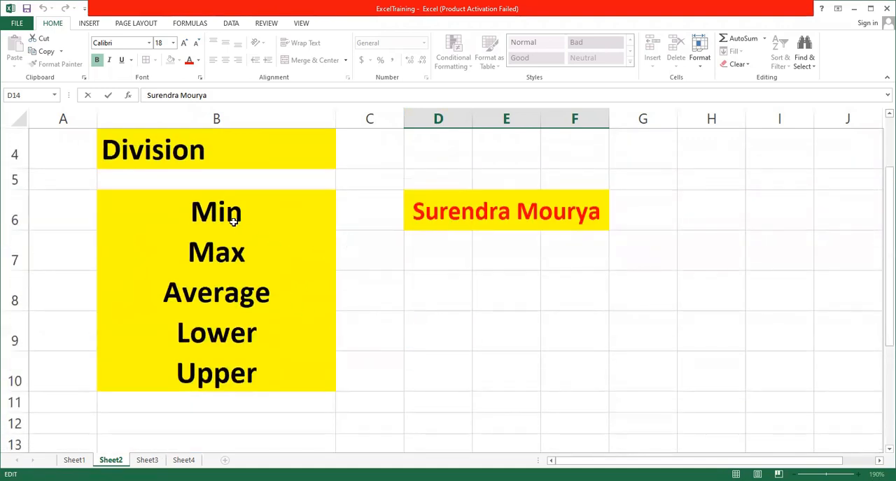
{"action": "scroll", "coordinate": [280, 363], "scroll_direction": "up", "scroll_amount": 1}
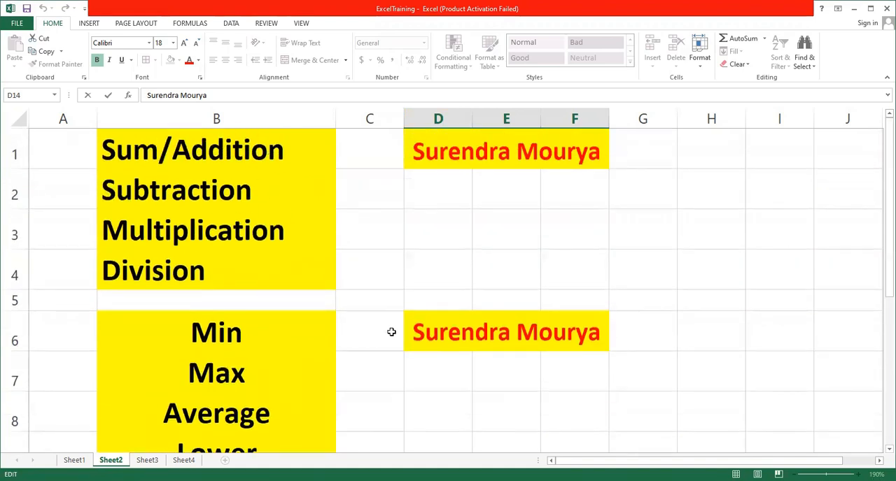
{"action": "scroll", "coordinate": [390, 331], "scroll_direction": "down", "scroll_amount": 3}
{"action": "scroll", "coordinate": [392, 331], "scroll_direction": "down", "scroll_amount": 1}
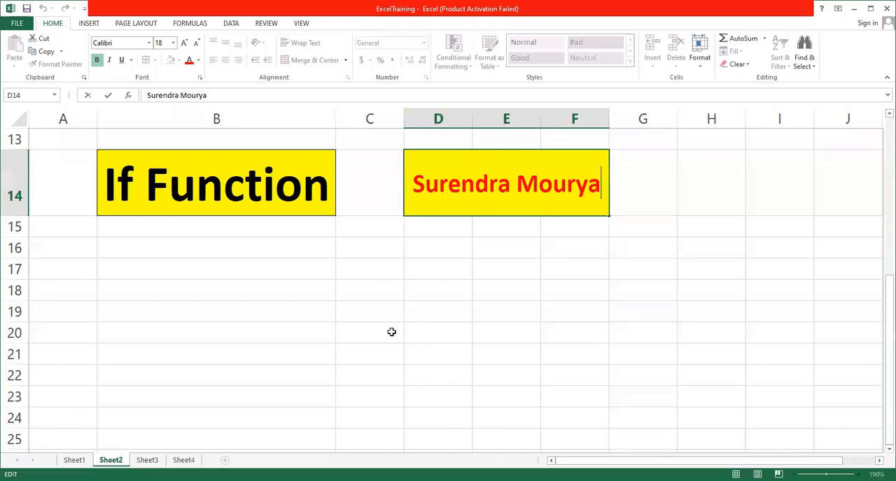
{"action": "left_click", "coordinate": [663, 262]}
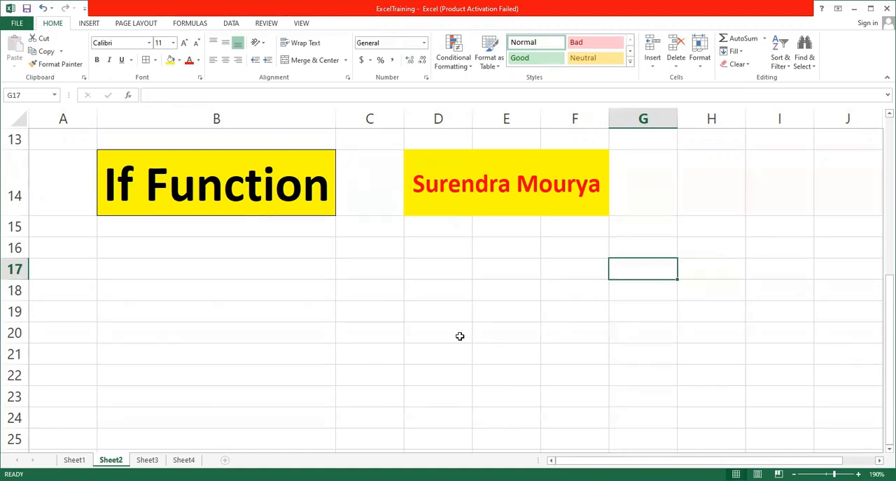
{"action": "left_click", "coordinate": [454, 287]}
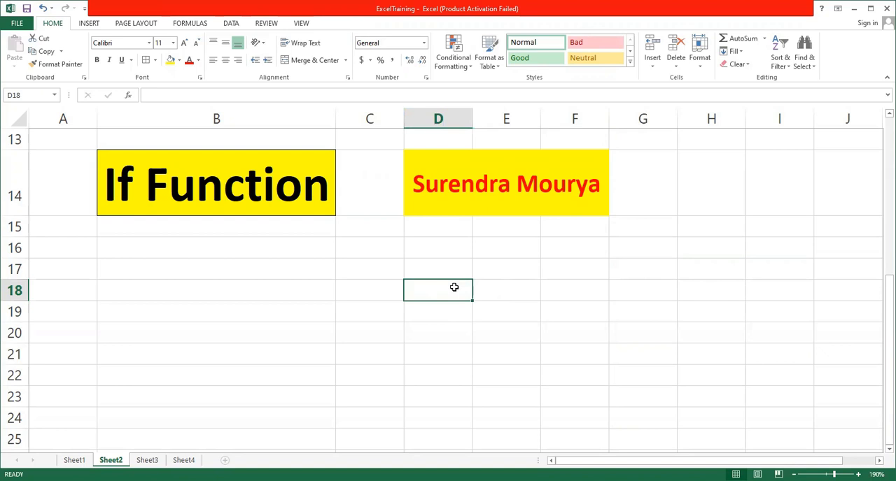
{"action": "left_click", "coordinate": [460, 268]}
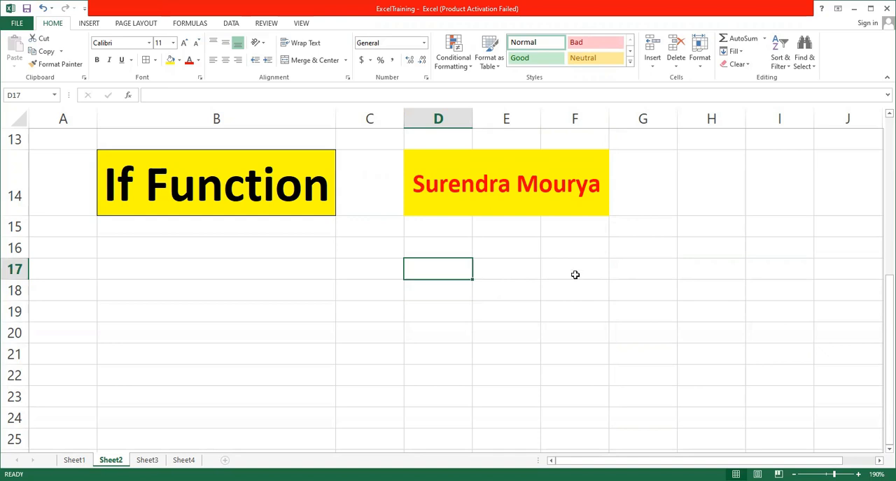
{"action": "left_click", "coordinate": [573, 266]}
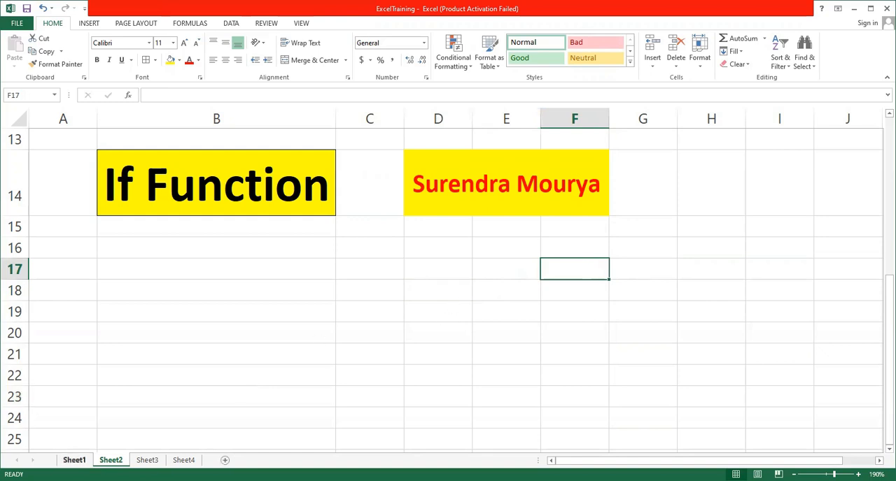
Open Sheet1 with the student marks table.
{"action": "left_click", "coordinate": [74, 460]}
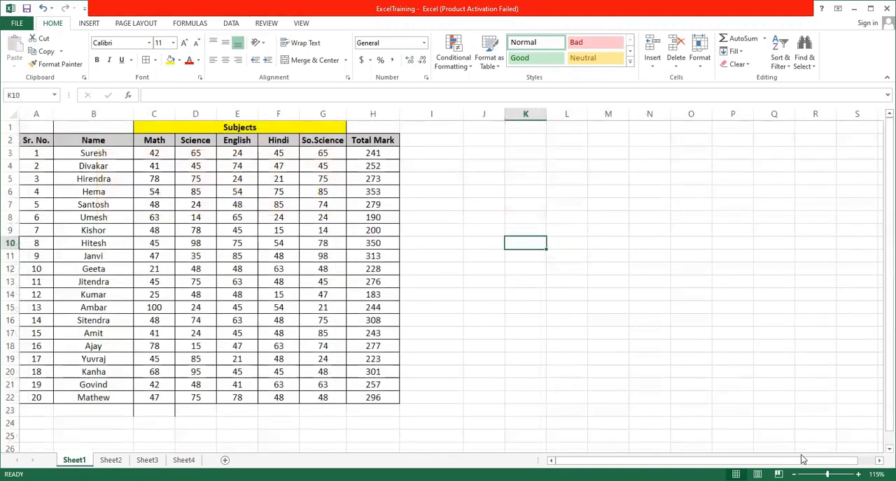
{"action": "left_click", "coordinate": [858, 474]}
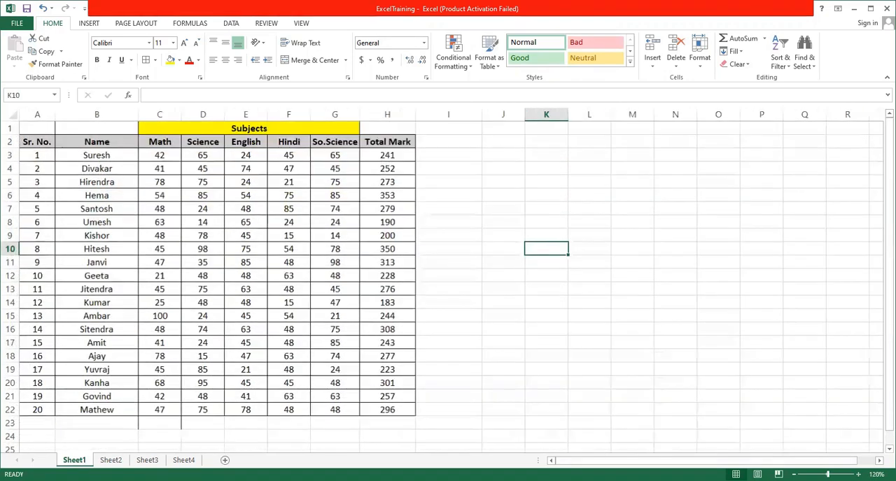
{"action": "left_click", "coordinate": [858, 474]}
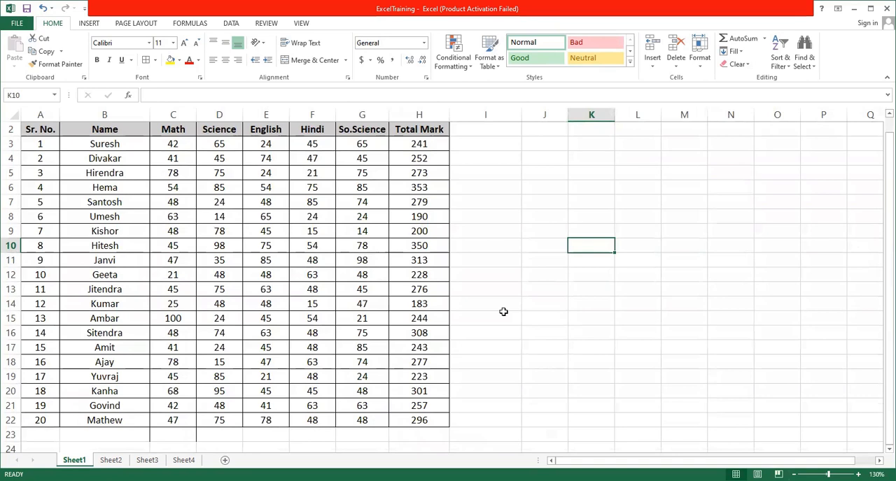
{"action": "scroll", "coordinate": [502, 311], "scroll_direction": "up", "scroll_amount": 1}
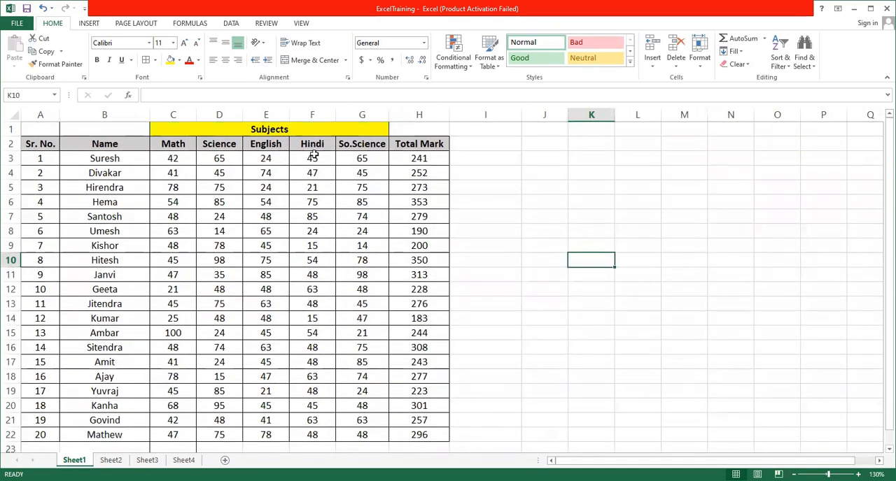
Add the header "Average" in cell I2, beside the Total Mark column.
{"action": "left_click", "coordinate": [475, 146]}
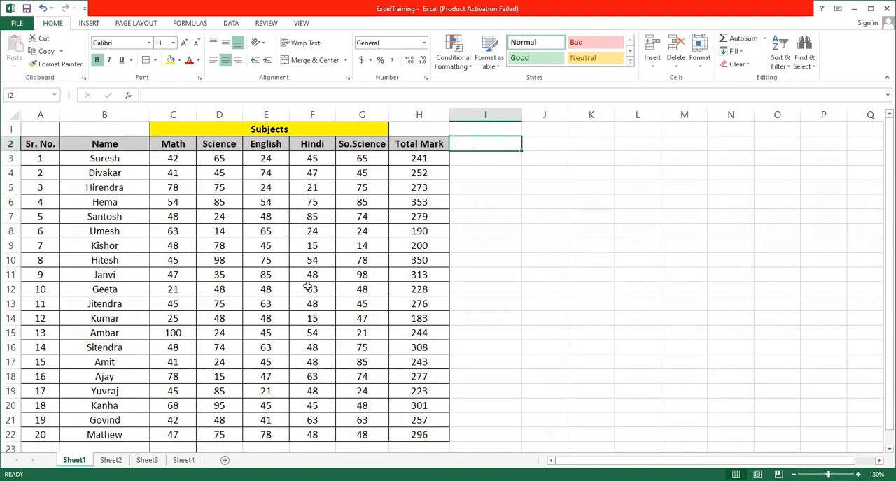
{"action": "left_click_drag", "start_coordinate": [172, 146], "coordinate": [418, 174]}
{"action": "left_click", "coordinate": [434, 145]}
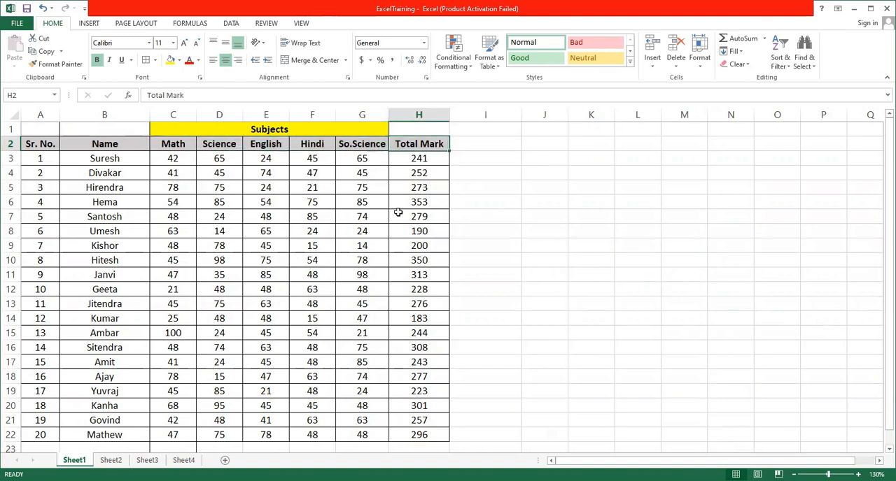
{"action": "left_click", "coordinate": [497, 142]}
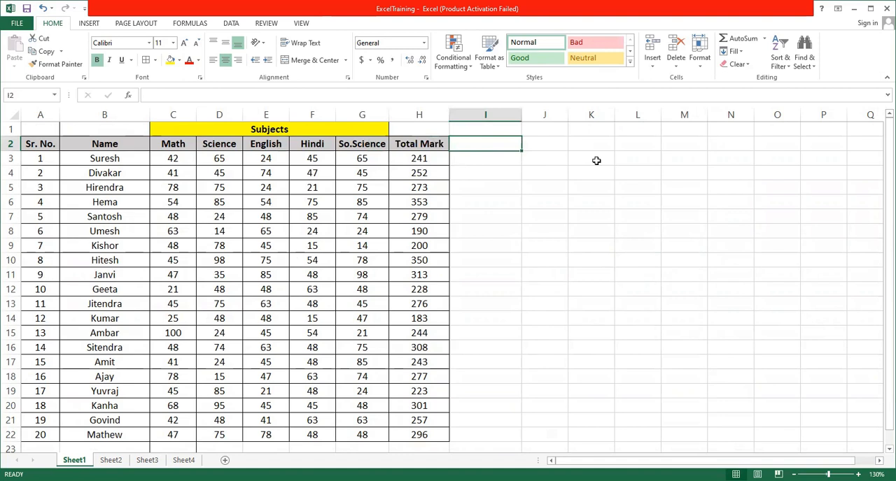
{"action": "type", "text": "="}
{"action": "key", "text": "BackSpace"}
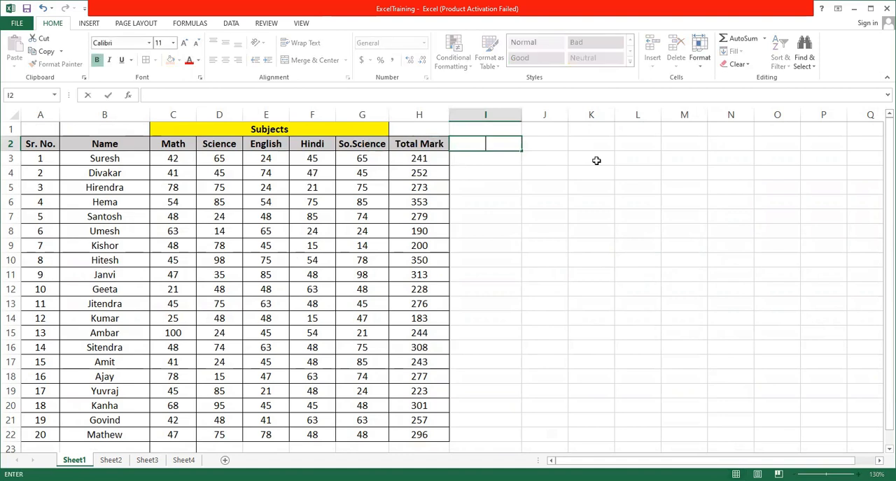
{"action": "type", "text": "Average"}
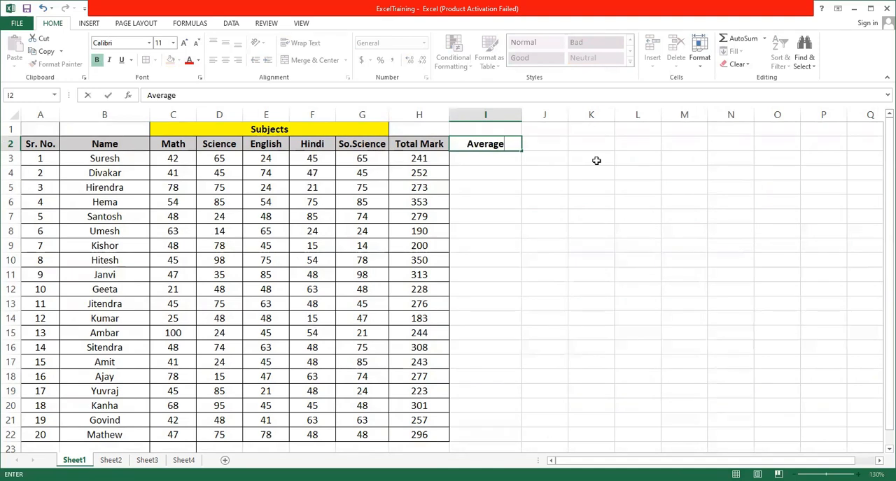
{"action": "key", "text": "Return"}
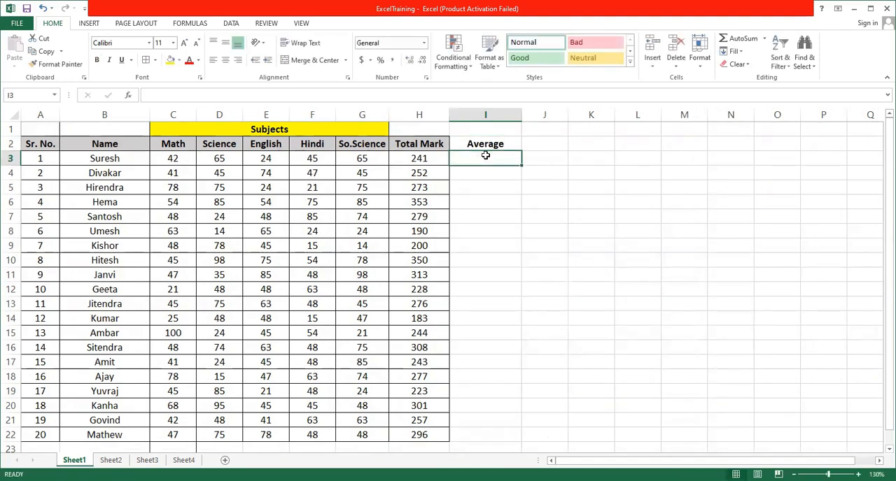
Calculate the first student's average in I3 with the formula =AVERAGE(C3:G3), covering the five subject marks.
{"action": "type", "text": "="}
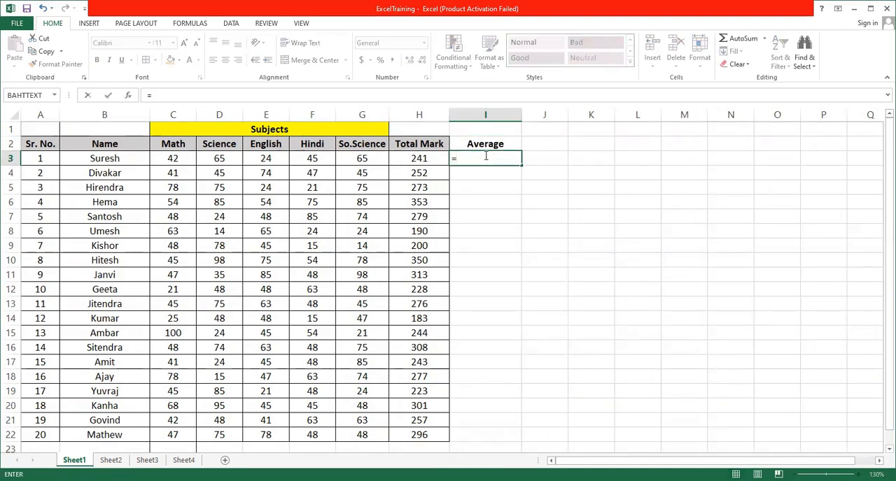
{"action": "type", "text": "average"}
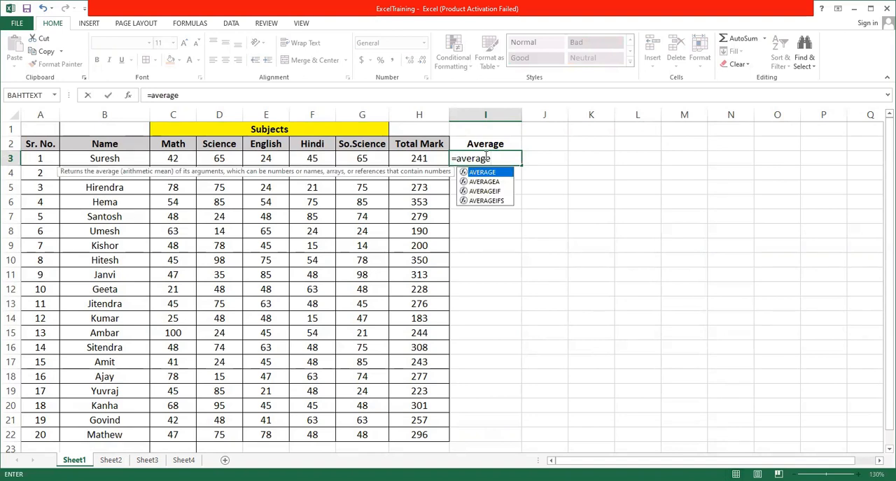
{"action": "type", "text": "("}
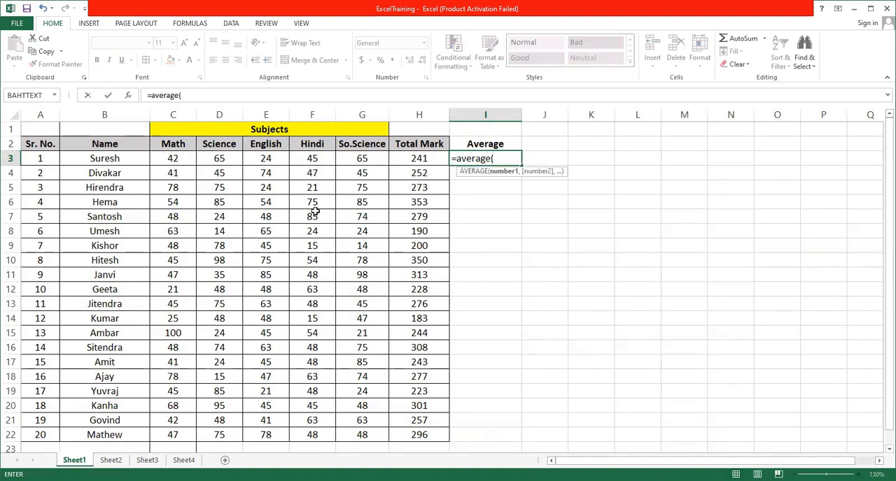
{"action": "left_click", "coordinate": [178, 157]}
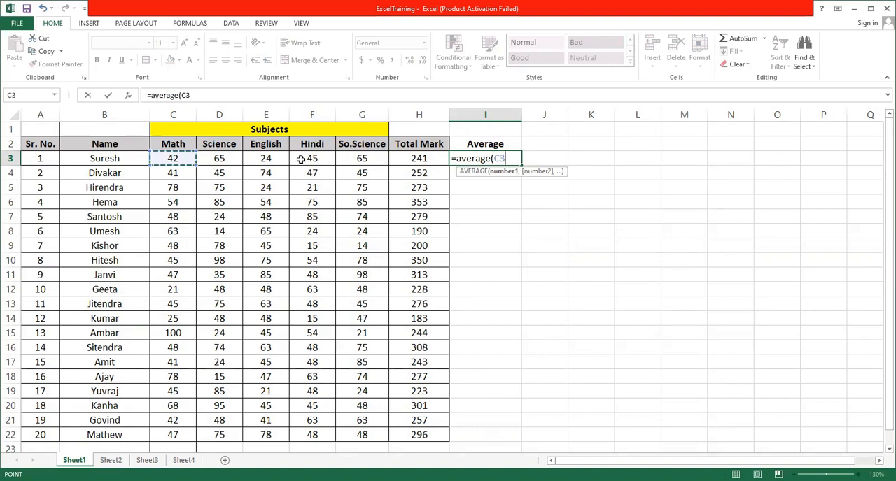
{"action": "left_click_drag", "start_coordinate": [178, 157], "coordinate": [352, 161]}
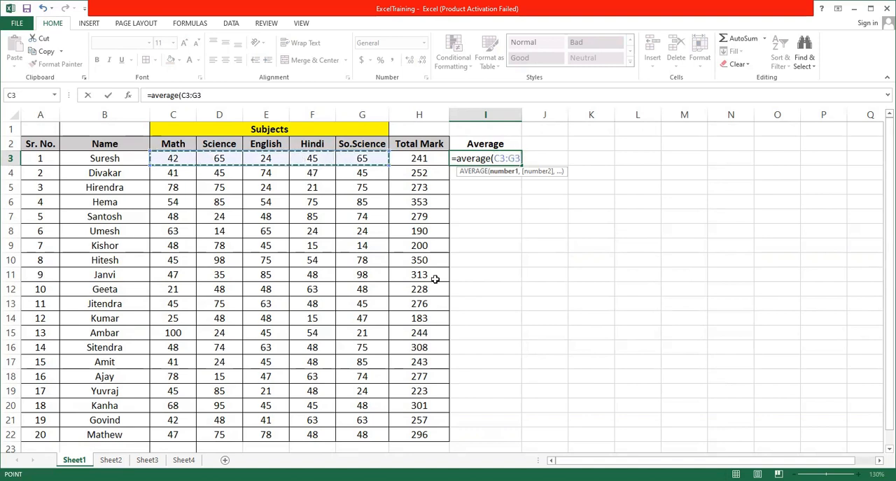
{"action": "type", "text": ")"}
{"action": "key", "text": "Return"}
Copy the average formula from I3 down to I22 and center the filled values horizontally.
{"action": "left_click", "coordinate": [515, 158]}
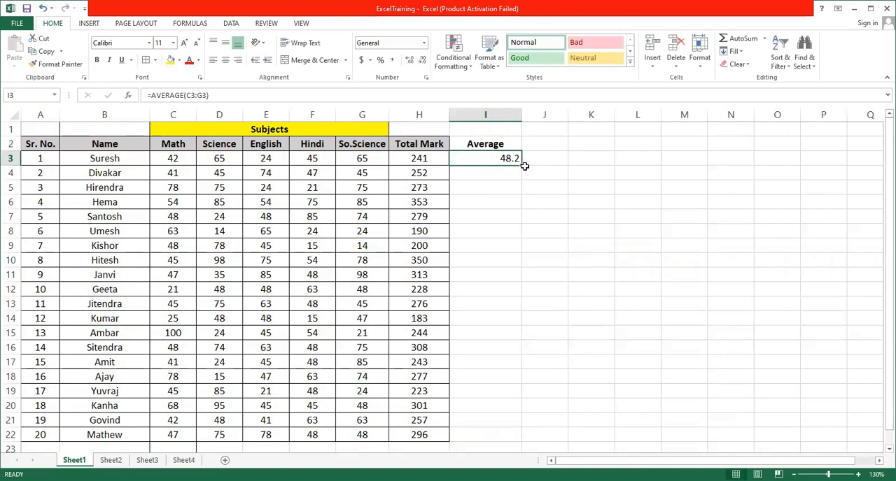
{"action": "left_click_drag", "start_coordinate": [525, 166], "coordinate": [507, 446]}
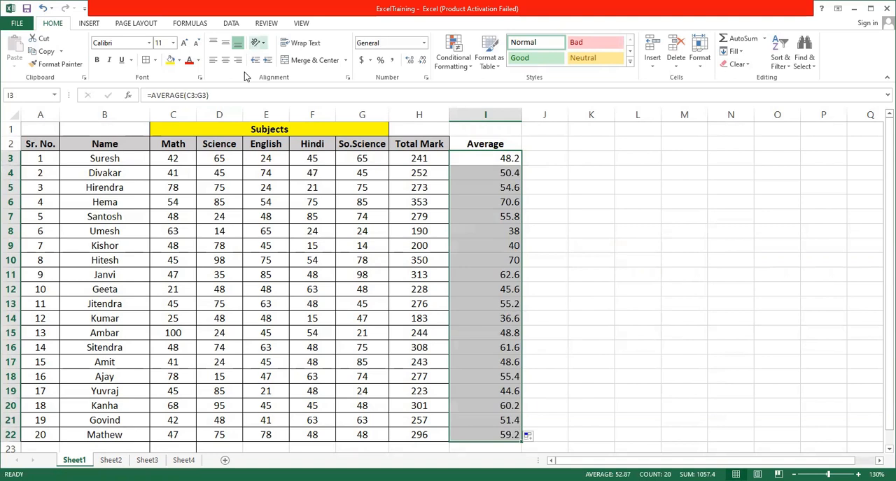
{"action": "left_click", "coordinate": [225, 60]}
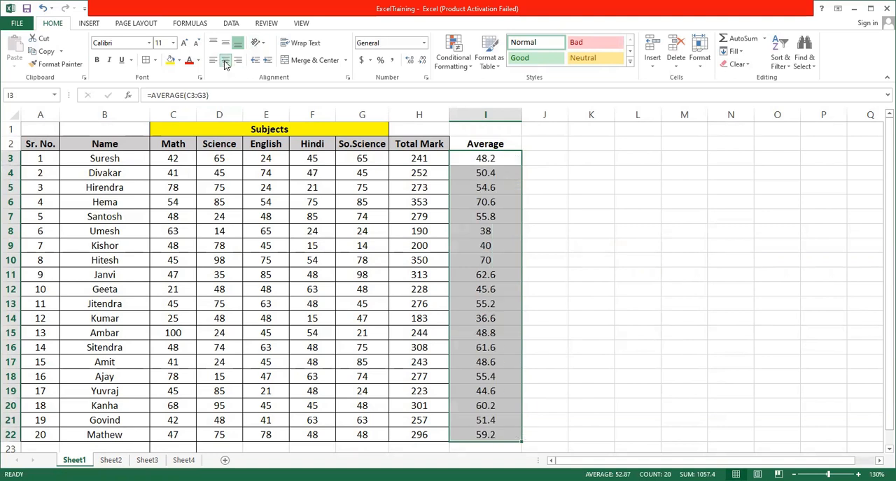
{"action": "left_click", "coordinate": [497, 145]}
{"action": "left_click", "coordinate": [606, 222]}
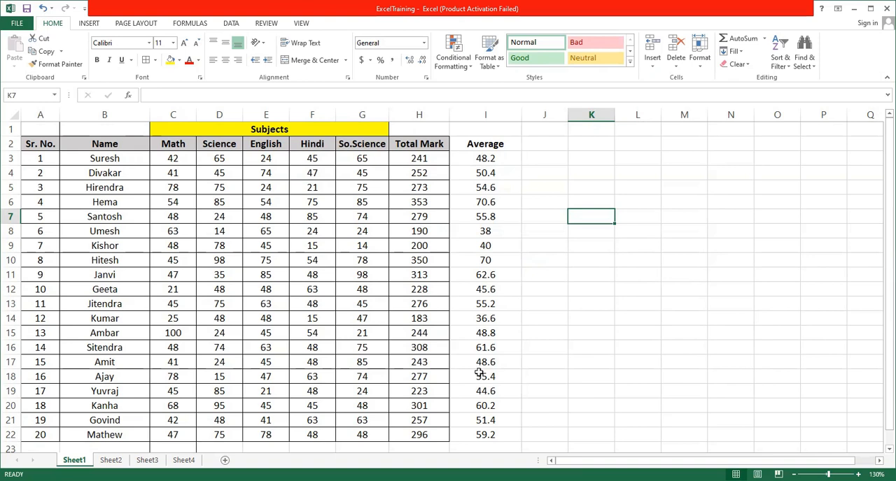
Add the header "Pass/Fail" in cell J2 and widen column J to about twice its width.
{"action": "left_click", "coordinate": [543, 144]}
{"action": "type", "text": "Paa/"}
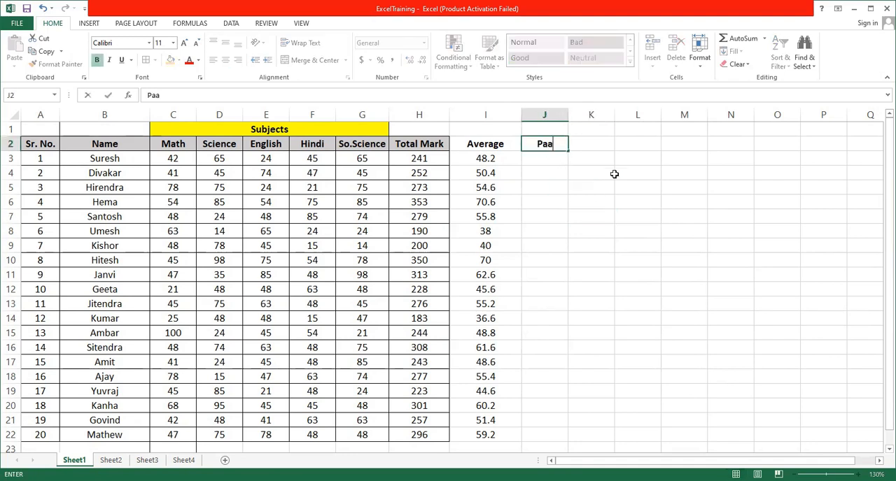
{"action": "key", "text": "BackSpace"}
{"action": "key", "text": "BackSpace"}
{"action": "type", "text": "ss/Fail"}
{"action": "left_click", "coordinate": [581, 175]}
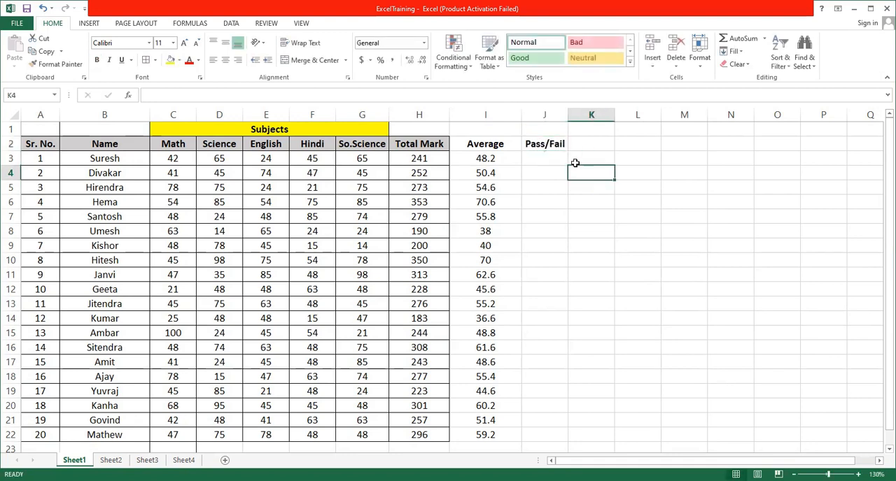
{"action": "left_click", "coordinate": [550, 159]}
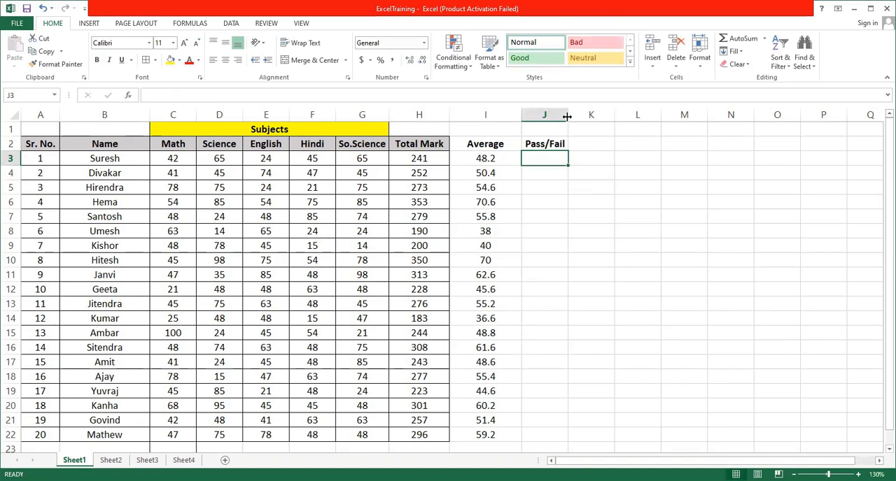
{"action": "left_click_drag", "start_coordinate": [566, 116], "coordinate": [616, 116]}
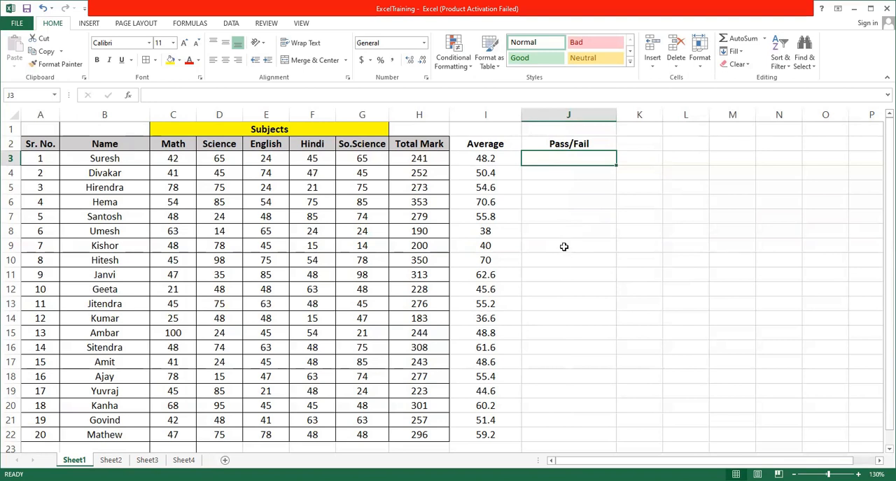
Enter the formula =IF(I3>40, "Pass", "Fail") in J3 to grade the first student's average.
{"action": "type", "text": "="}
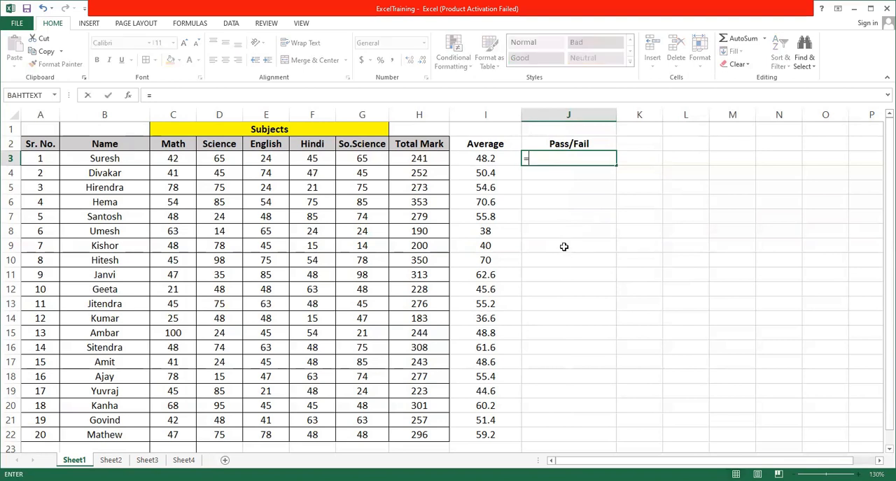
{"action": "type", "text": "if"}
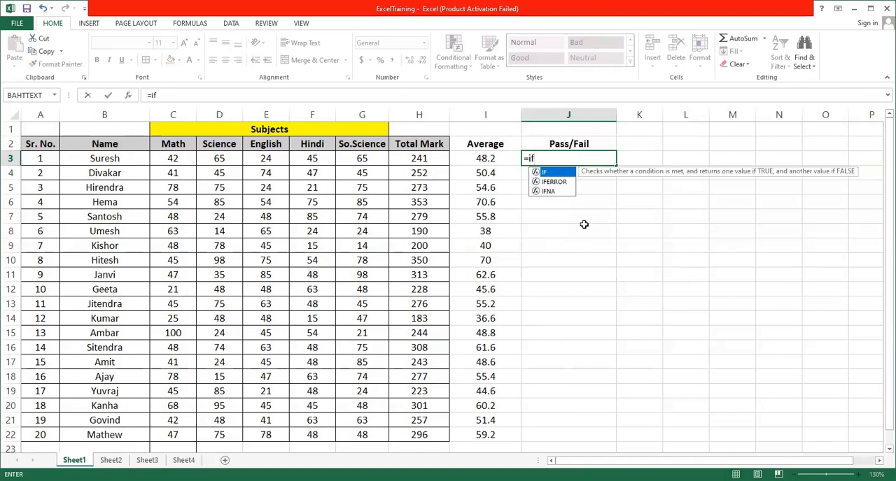
{"action": "type", "text": "("}
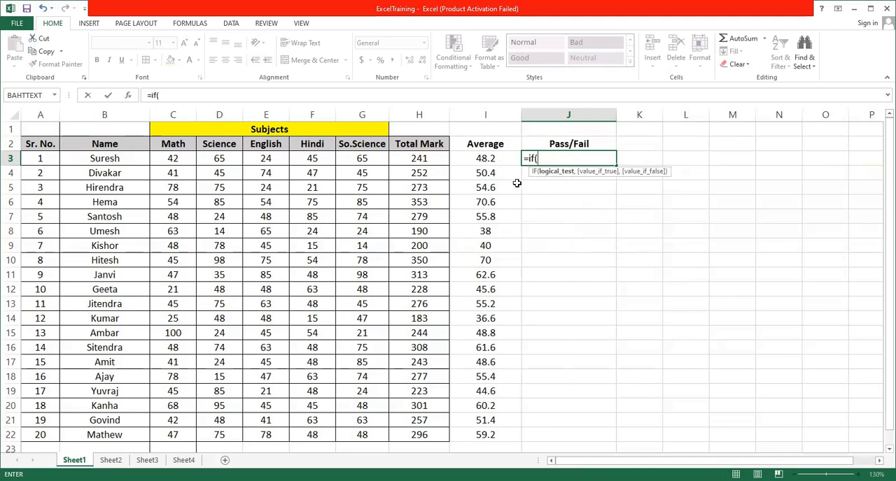
{"action": "left_click", "coordinate": [483, 159]}
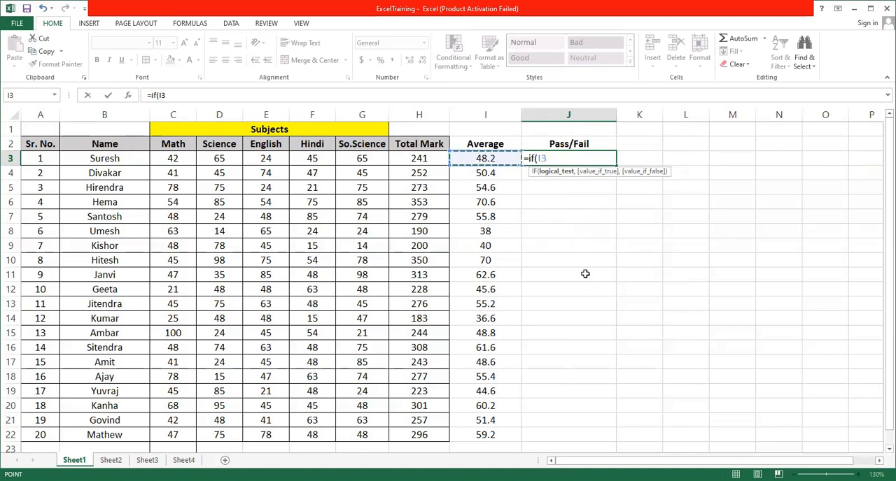
{"action": "type", "text": ">"}
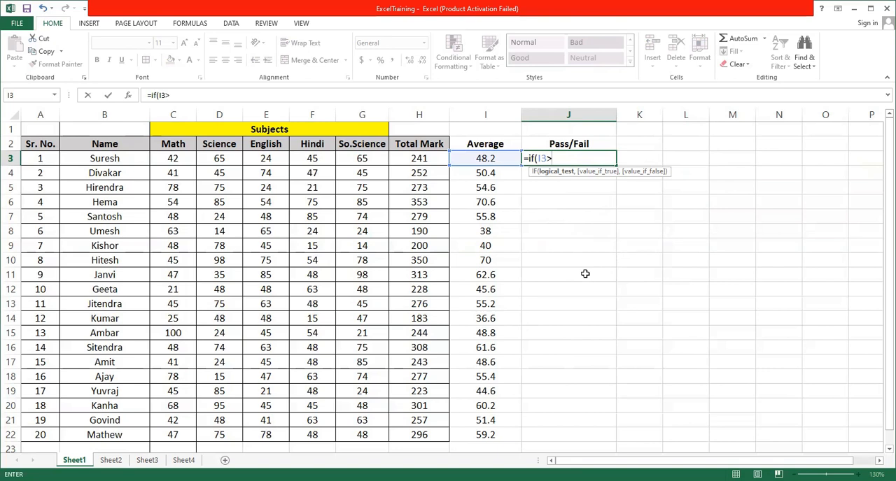
{"action": "type", "text": "40,"}
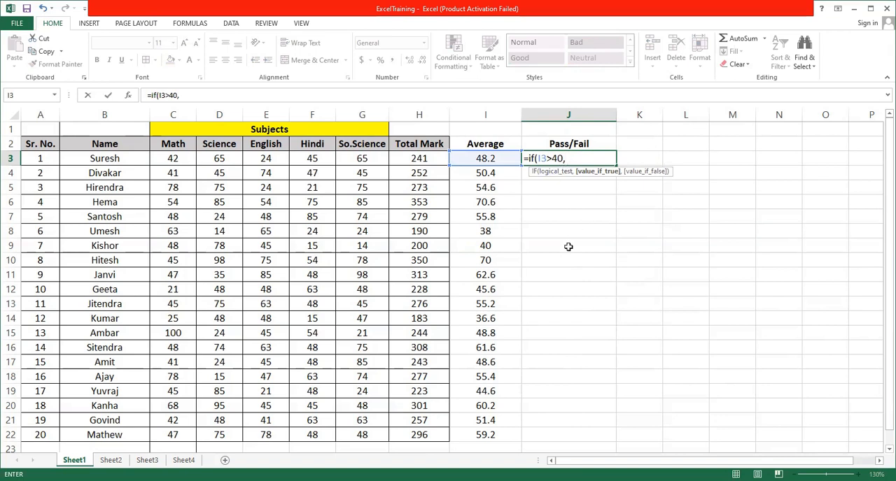
{"action": "type", "text": "Pass\""}
{"action": "type", "text": ","}
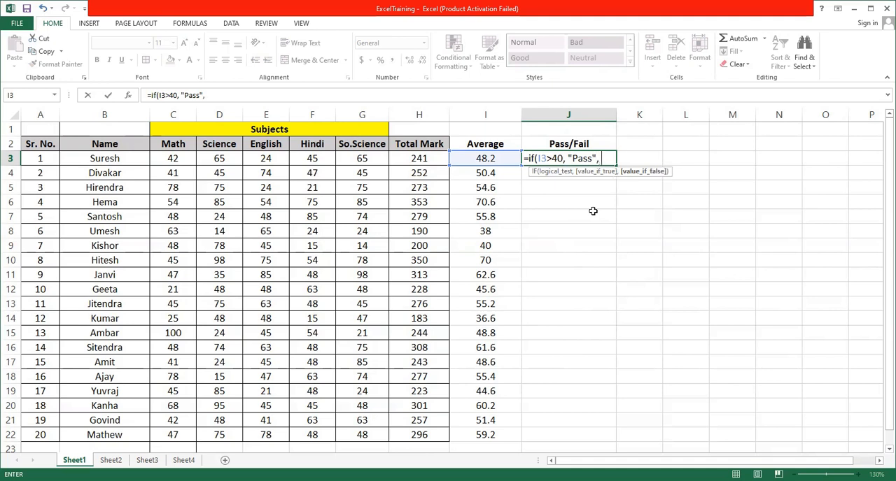
{"action": "type", "text": " \"Fail"}
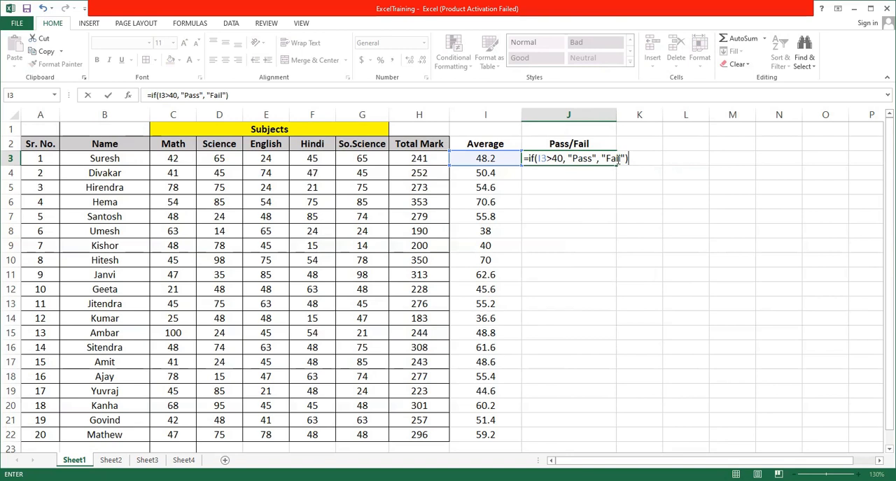
{"action": "key", "text": "Return"}
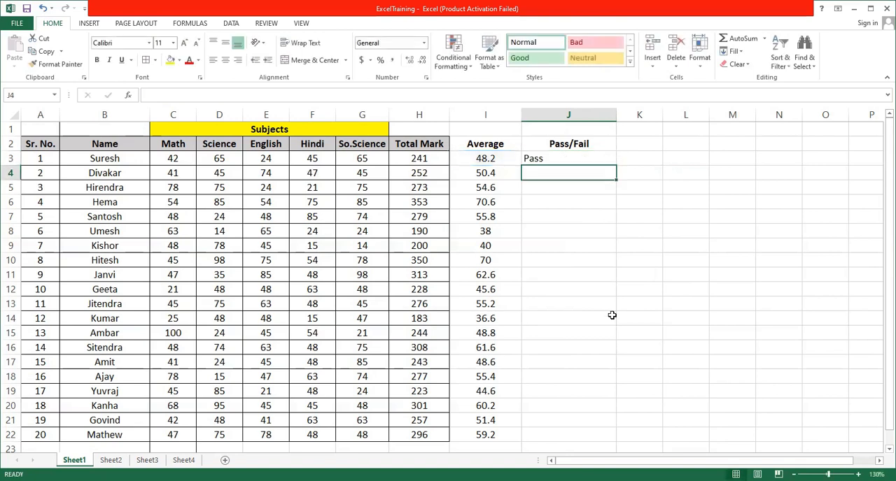
Copy the Pass/Fail formula from J3 down to J22 for all students.
{"action": "left_click", "coordinate": [498, 163]}
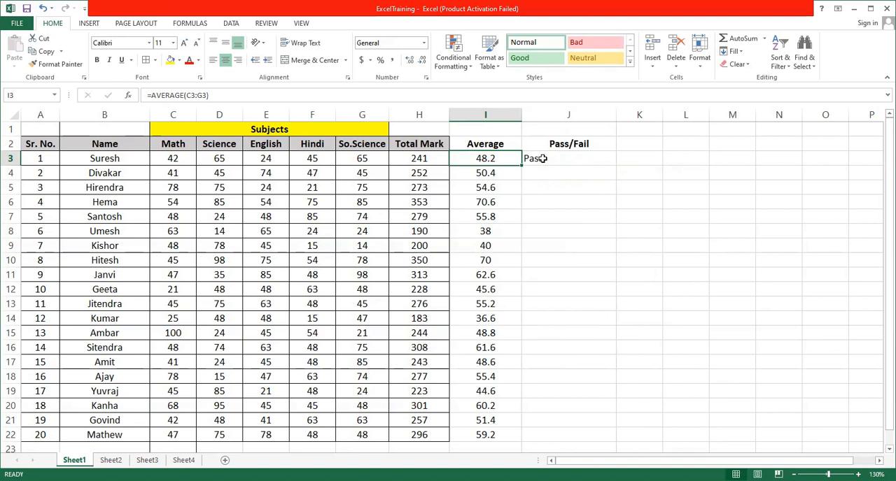
{"action": "left_click", "coordinate": [540, 159]}
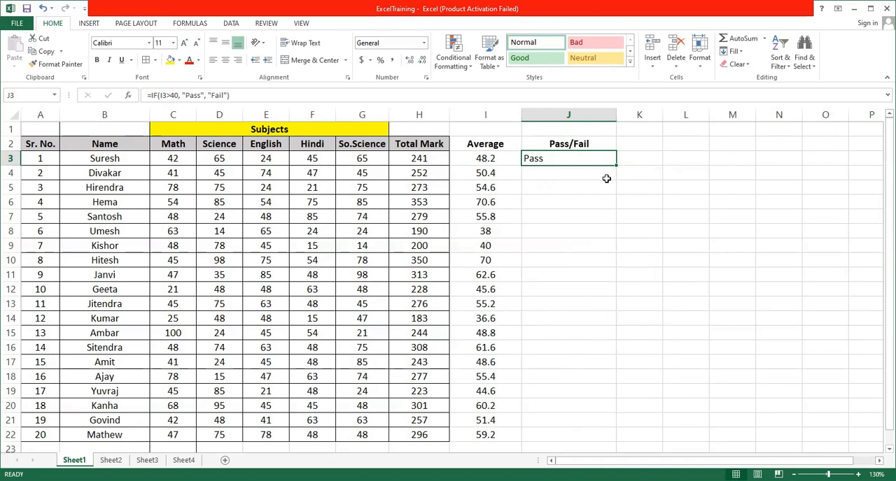
{"action": "left_click_drag", "start_coordinate": [616, 165], "coordinate": [605, 438]}
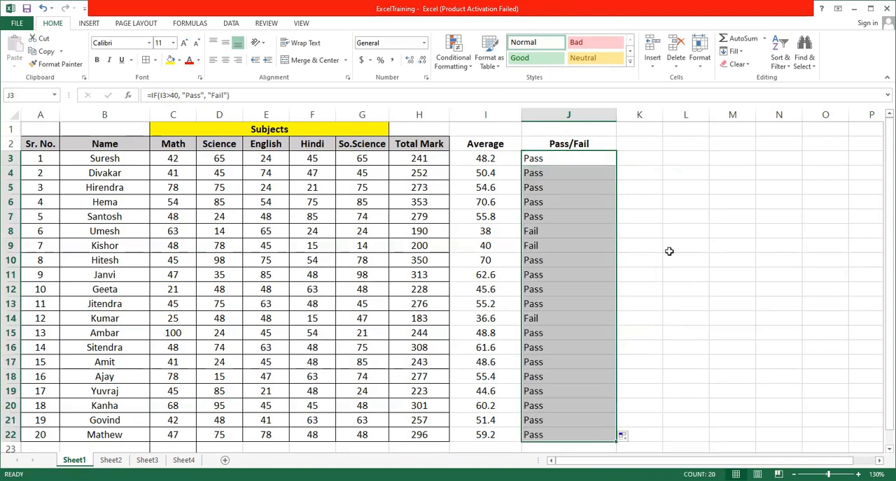
Format the Pass/Fail results in J3:J22 as horizontally centered, bold, 12-point text.
{"action": "left_click", "coordinate": [226, 61]}
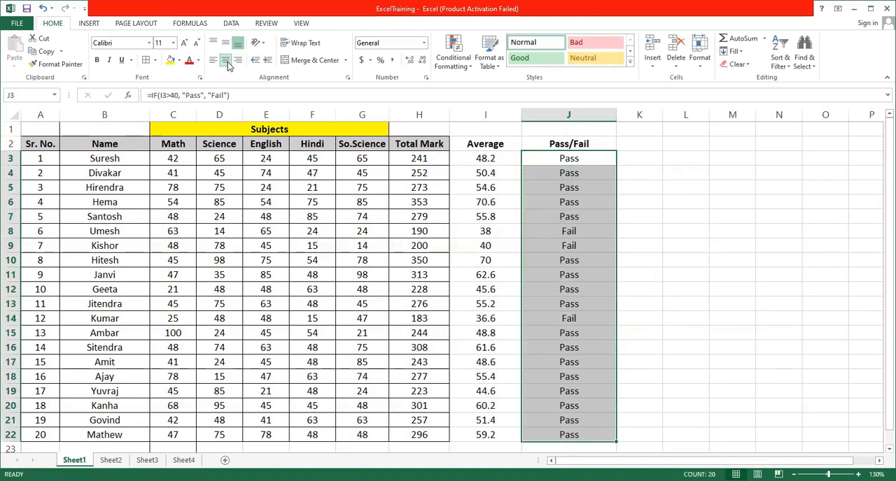
{"action": "left_click", "coordinate": [96, 59]}
{"action": "left_click", "coordinate": [173, 43]}
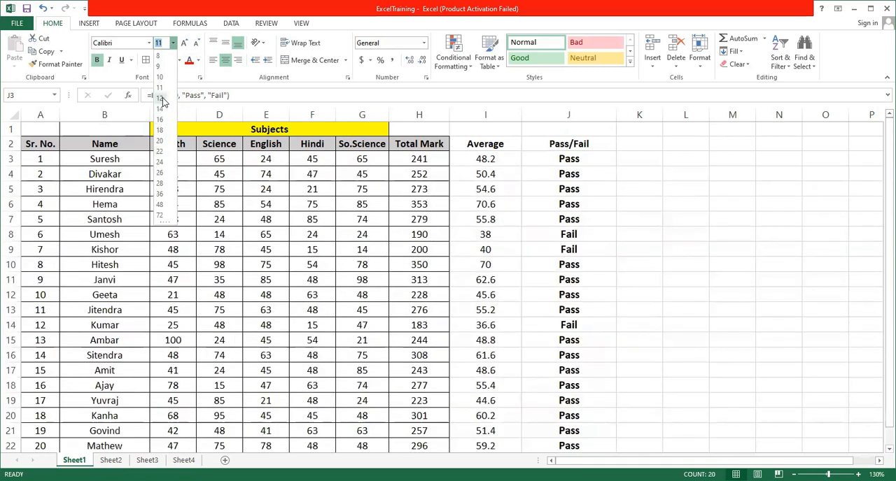
{"action": "left_click", "coordinate": [162, 102]}
{"action": "left_click", "coordinate": [706, 290]}
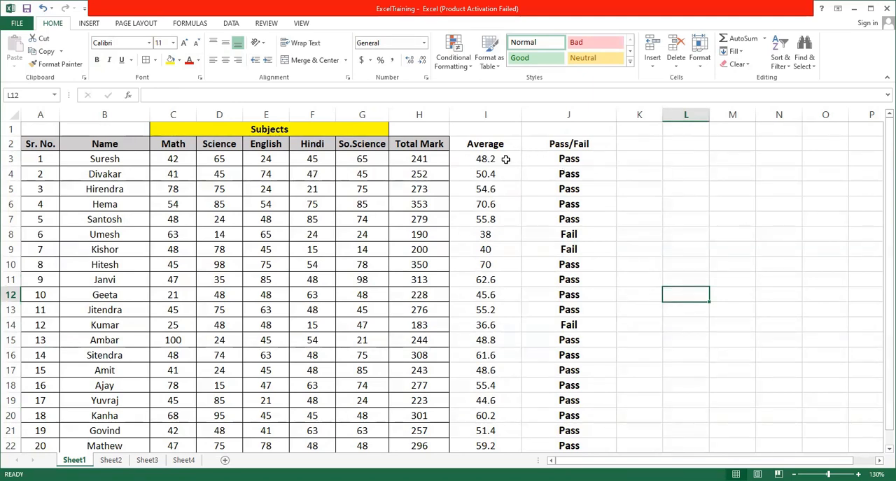
Compare the averages in column I with the Pass/Fail results for rows 3, 4, 8 and 9.
{"action": "left_click", "coordinate": [491, 161]}
{"action": "left_click", "coordinate": [559, 160]}
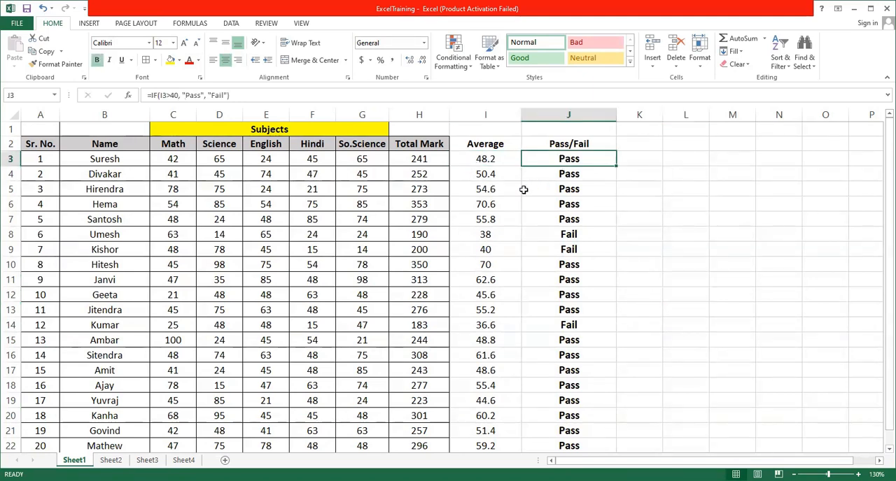
{"action": "left_click", "coordinate": [488, 174]}
{"action": "left_click", "coordinate": [564, 174]}
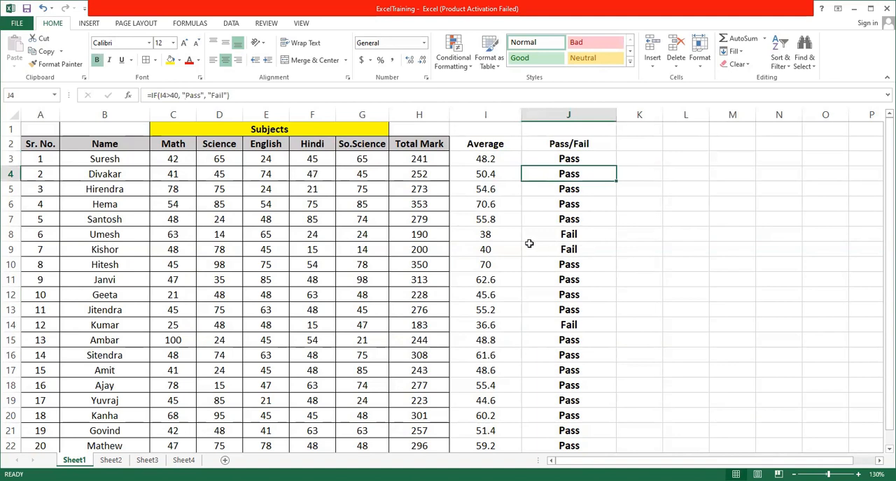
{"action": "left_click", "coordinate": [489, 238]}
{"action": "left_click", "coordinate": [588, 234]}
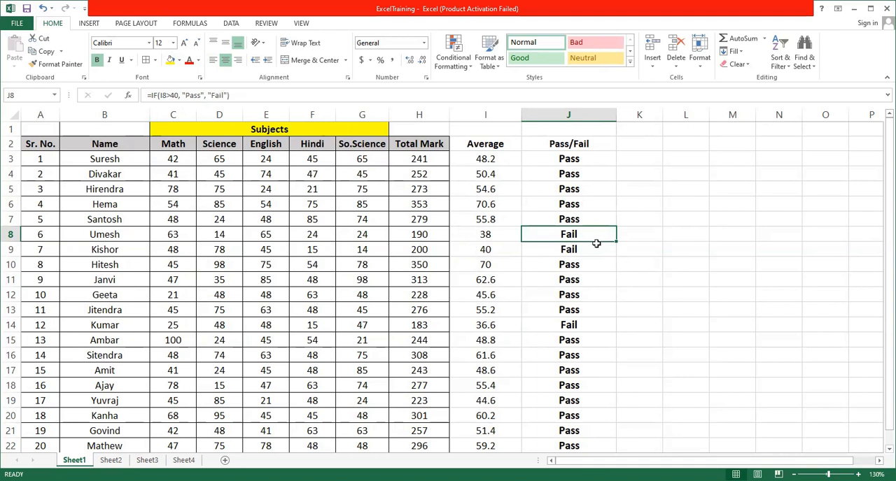
{"action": "left_click", "coordinate": [496, 254]}
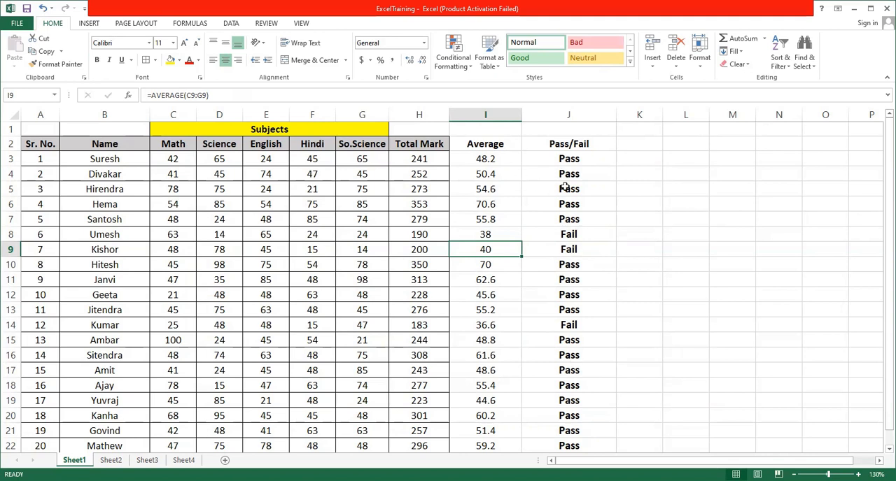
Change the Science mark in D8 to 50 and check the recalculated average and Pass/Fail result in row 8.
{"action": "left_click", "coordinate": [564, 234]}
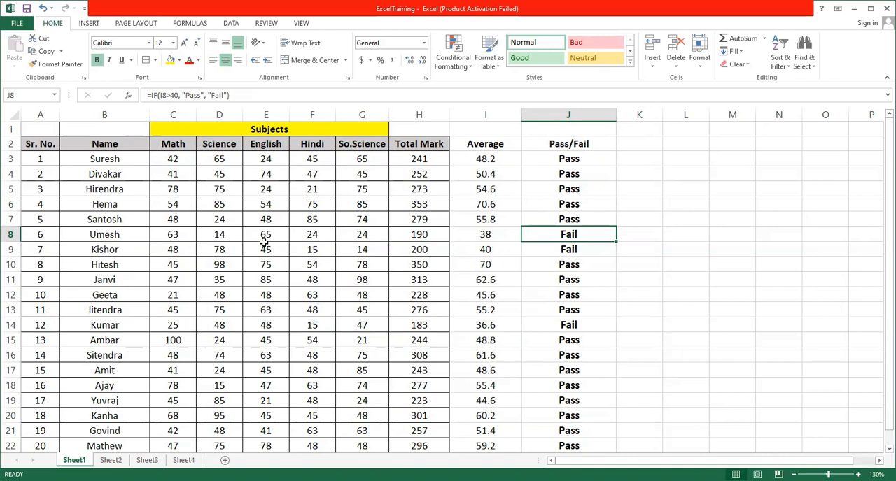
{"action": "key", "text": "Left"}
{"action": "key", "text": "Left"}
{"action": "key", "text": "Left"}
{"action": "key", "text": "Left"}
{"action": "key", "text": "Left"}
{"action": "key", "text": "Left"}
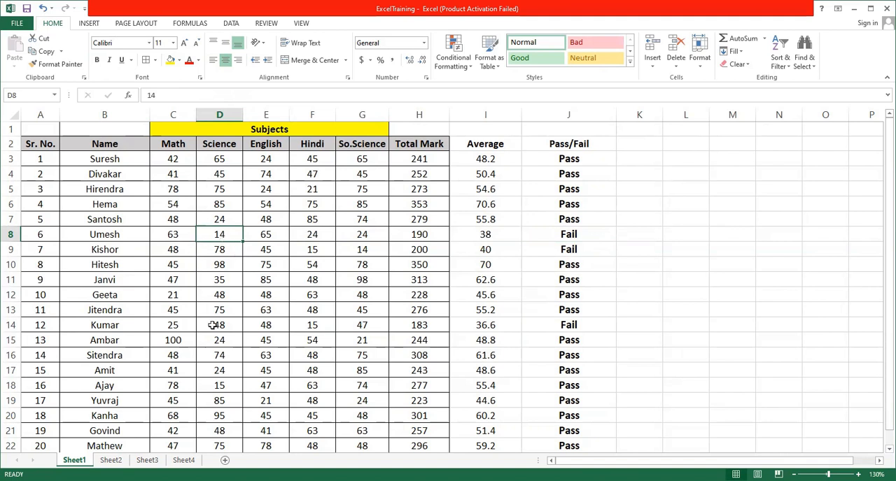
{"action": "type", "text": "50"}
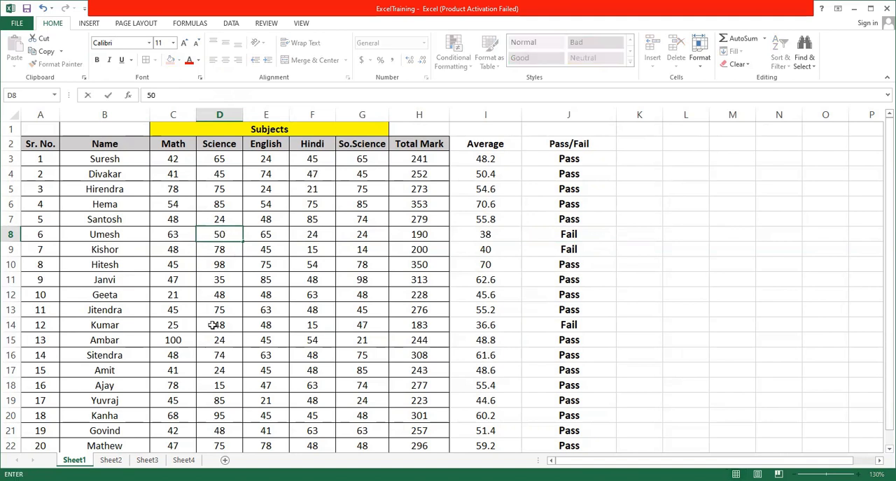
{"action": "key", "text": "ctrl+Return"}
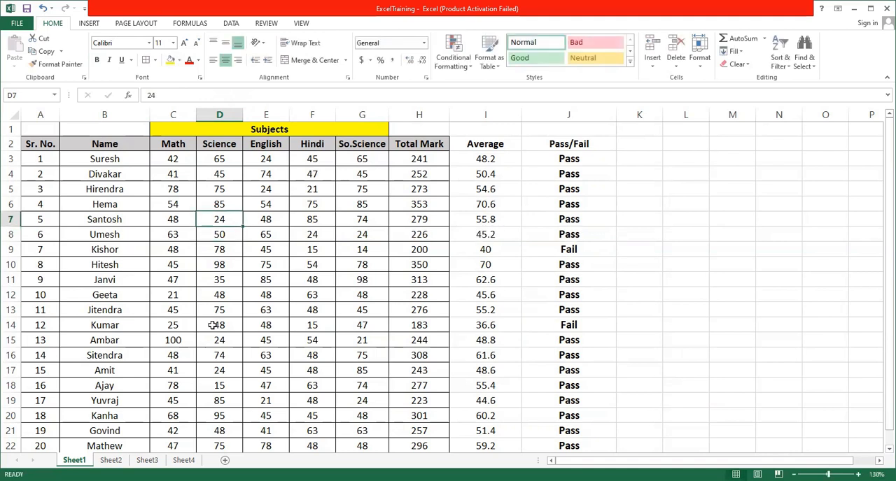
{"action": "left_click", "coordinate": [499, 238]}
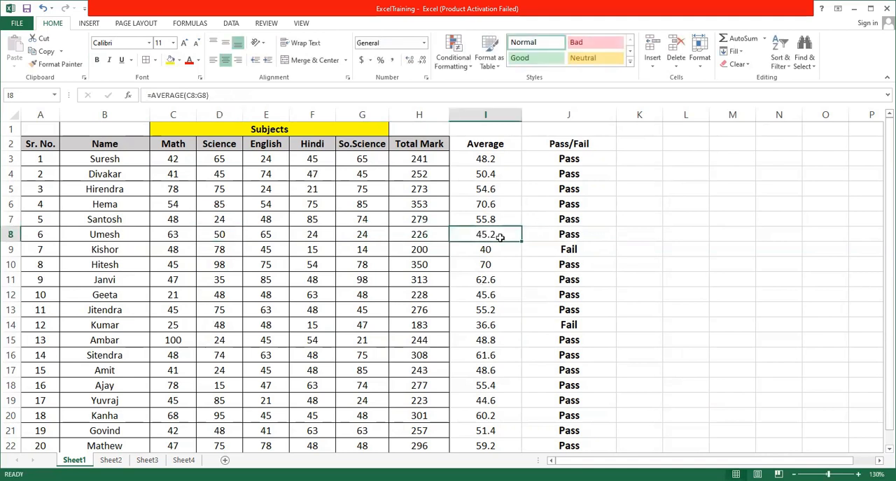
{"action": "left_click", "coordinate": [563, 235]}
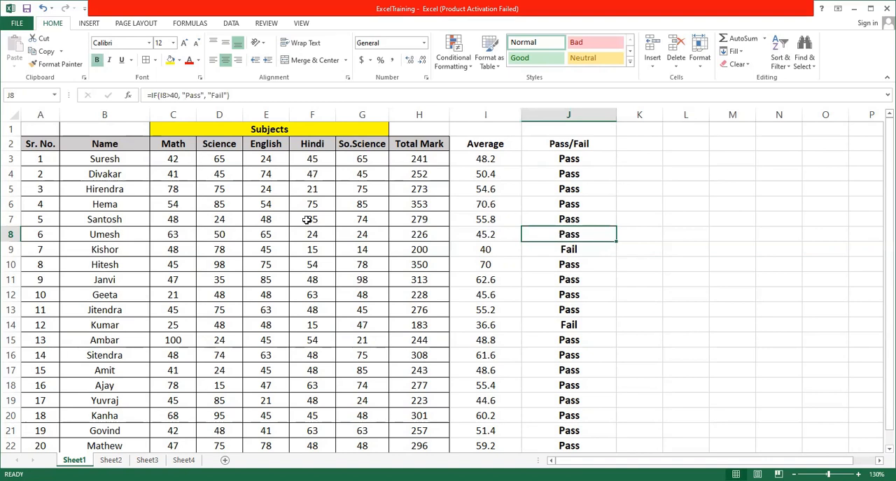
Set the Math and Science marks in C5 and D5 to 10 each, and check row 5's average and result.
{"action": "left_click", "coordinate": [168, 194]}
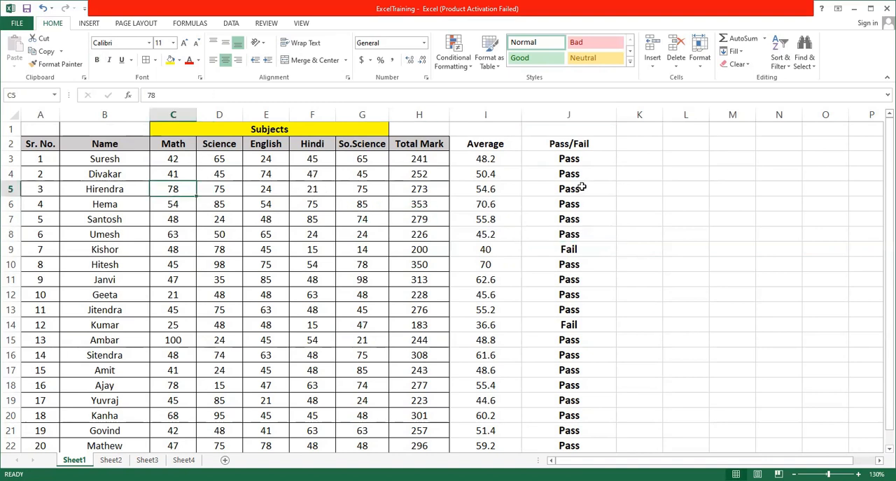
{"action": "type", "text": "10"}
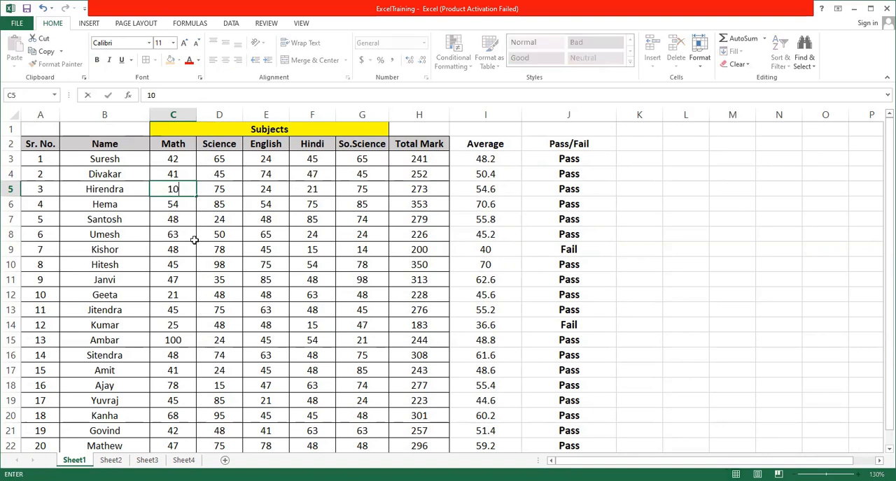
{"action": "key", "text": "Up"}
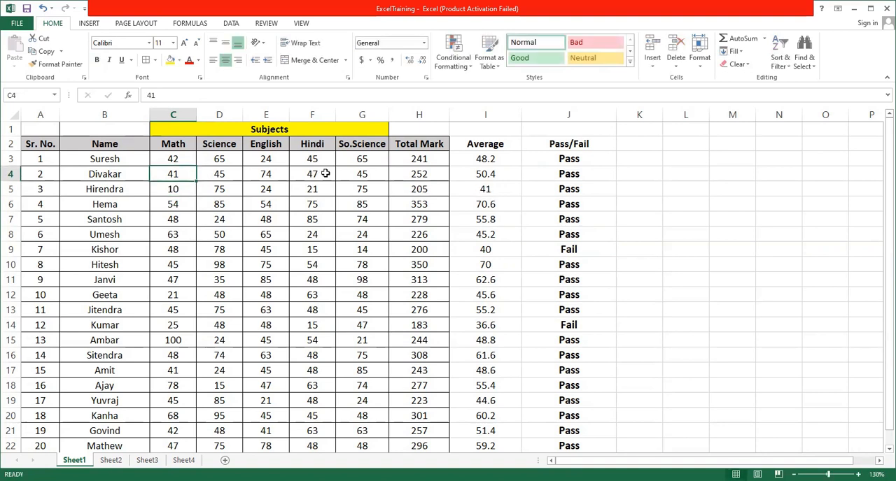
{"action": "left_click", "coordinate": [218, 192]}
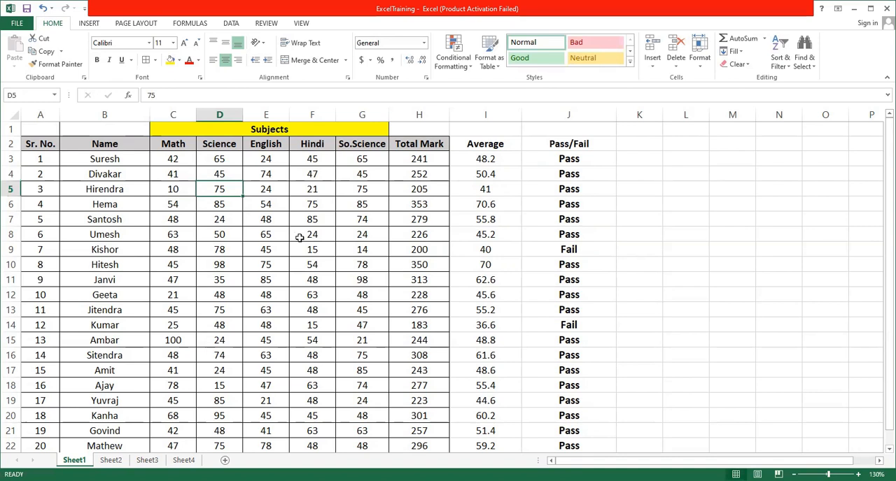
{"action": "type", "text": "10"}
{"action": "key", "text": "Up"}
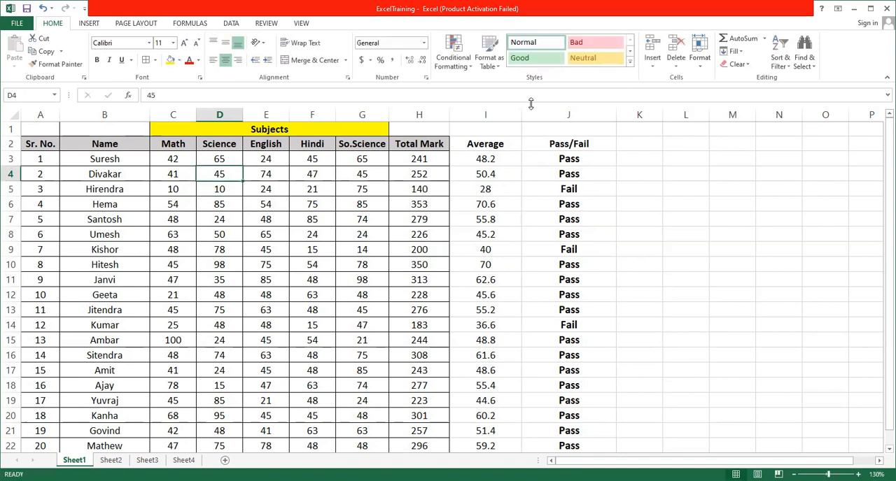
{"action": "left_click", "coordinate": [492, 189]}
{"action": "left_click", "coordinate": [573, 189]}
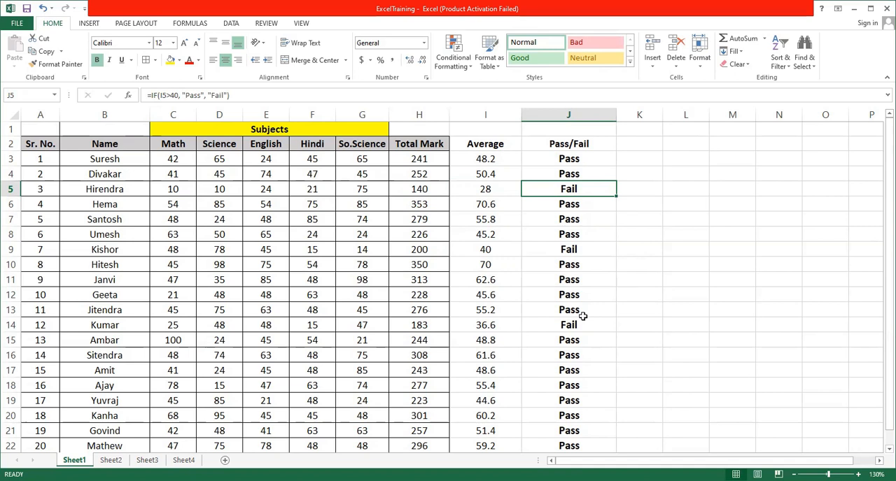
Widen column K to about twice its width and add the header "Grade" in K2.
{"action": "left_click", "coordinate": [629, 139]}
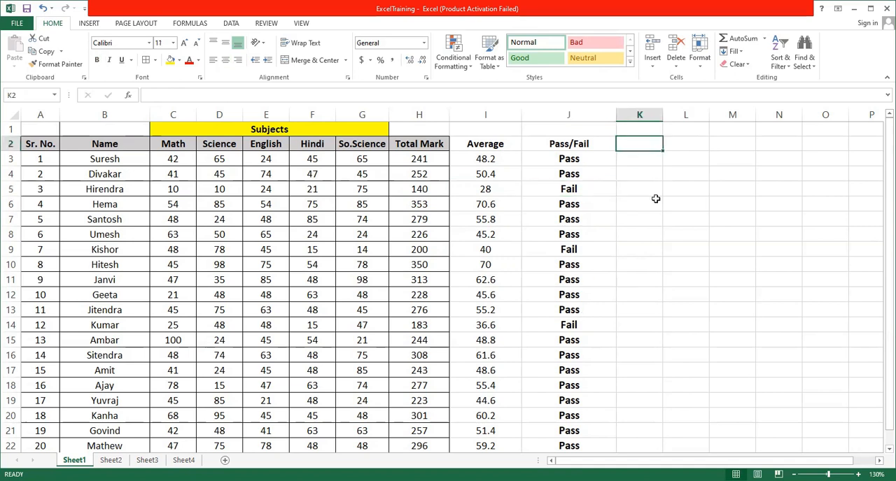
{"action": "left_click_drag", "start_coordinate": [664, 113], "coordinate": [717, 115]}
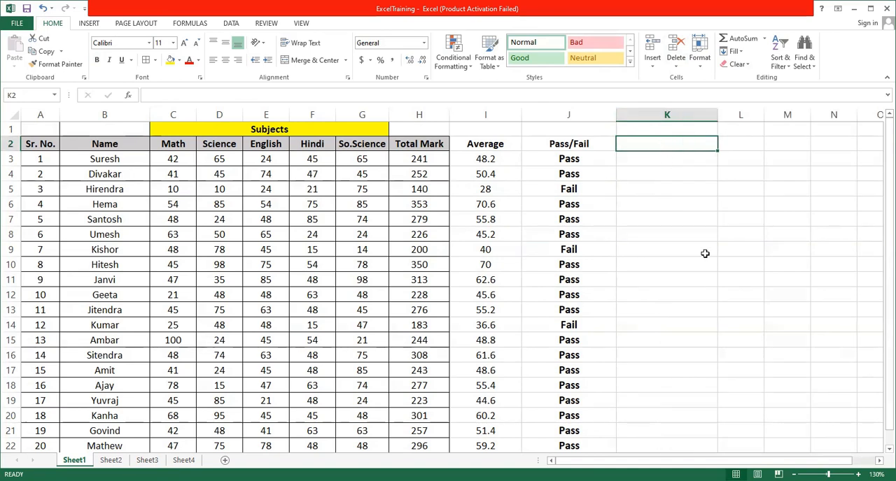
{"action": "type", "text": "Grade"}
{"action": "left_click", "coordinate": [705, 254]}
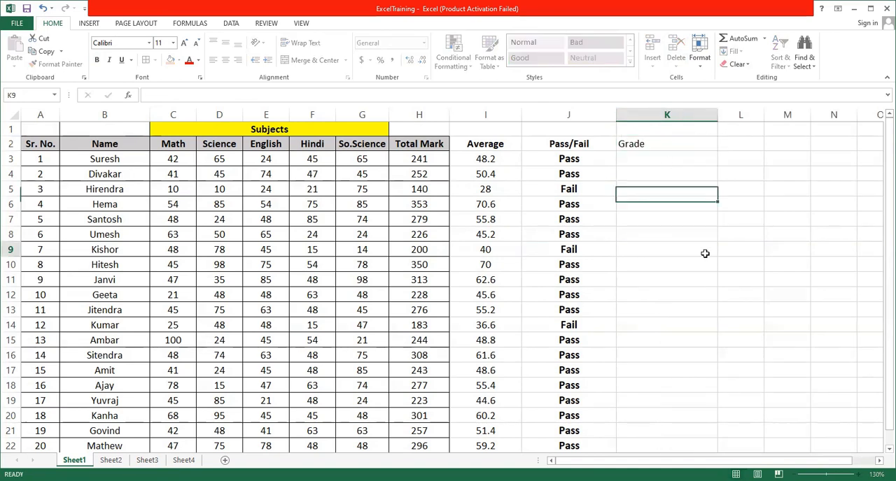
{"action": "left_click", "coordinate": [660, 160]}
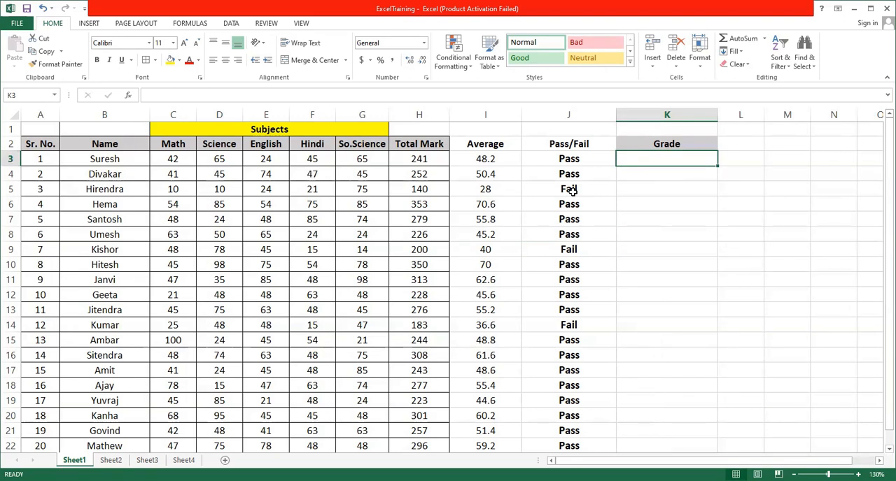
{"action": "type", "text": "="}
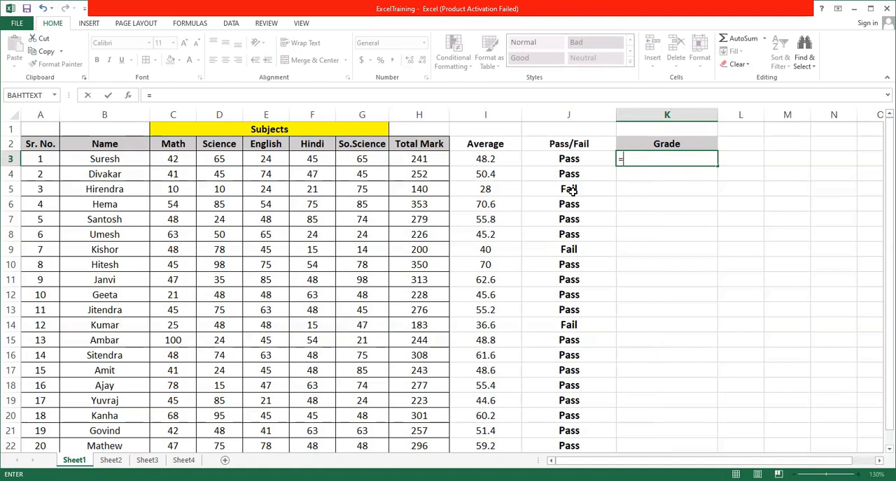
{"action": "left_click", "coordinate": [748, 158]}
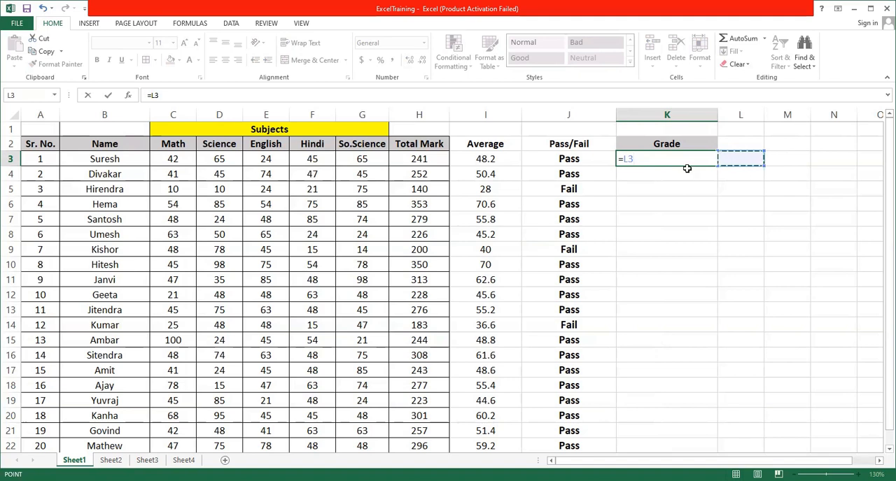
{"action": "key", "text": "Escape"}
Start a grade key beside the table with 80 and A in M3:N3, and 60-80 and B in M4:N4.
{"action": "left_click", "coordinate": [752, 160]}
{"action": "left_click", "coordinate": [786, 158]}
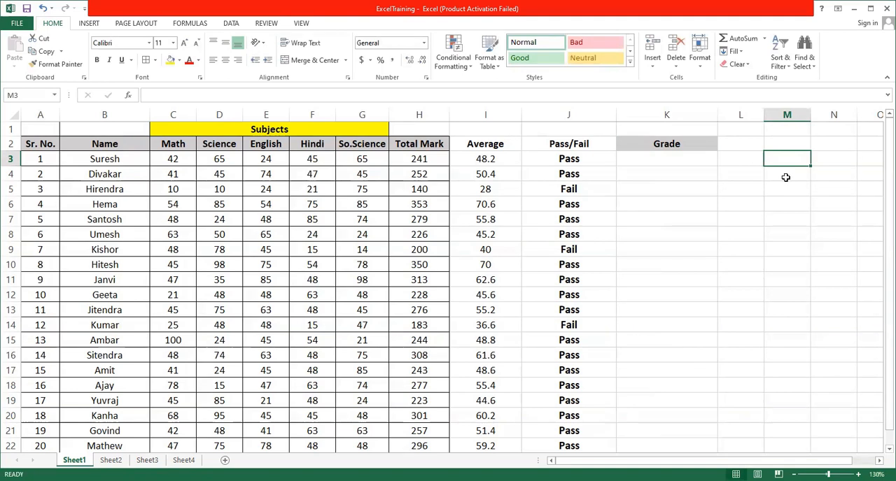
{"action": "type", "text": "80"}
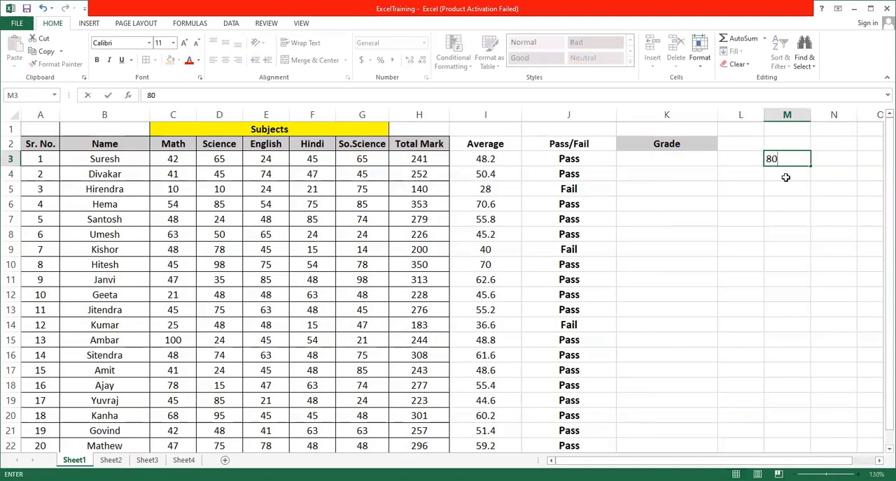
{"action": "key", "text": "Tab"}
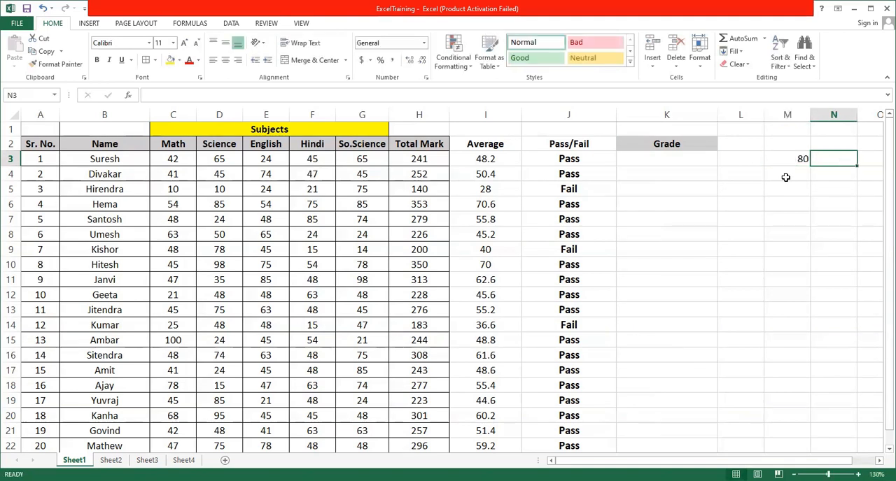
{"action": "type", "text": "A"}
{"action": "key", "text": "Return"}
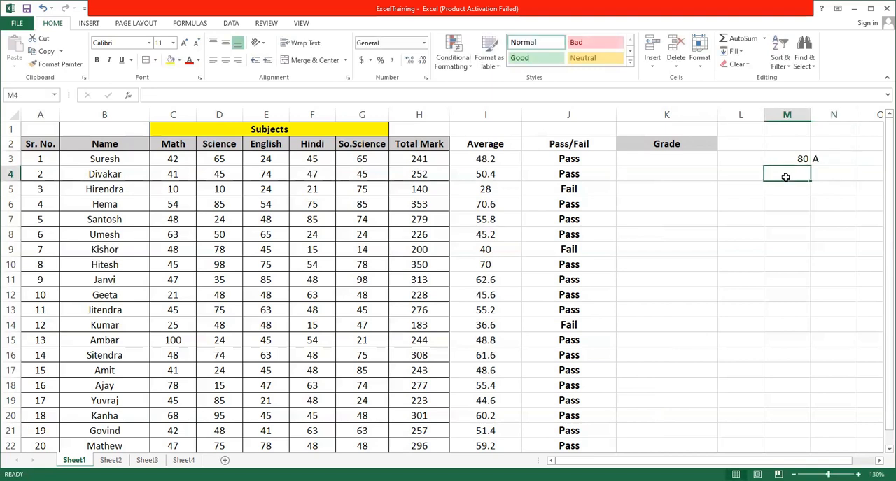
{"action": "type", "text": "60-"}
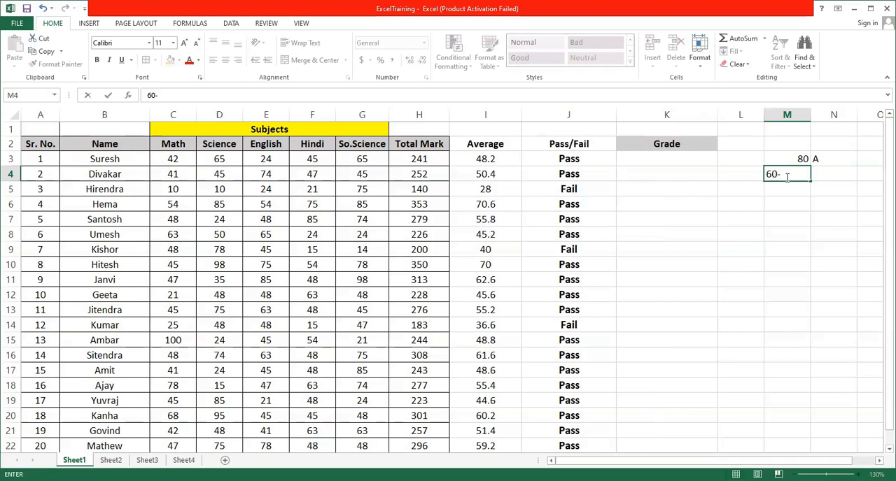
{"action": "type", "text": "80"}
{"action": "key", "text": "Tab"}
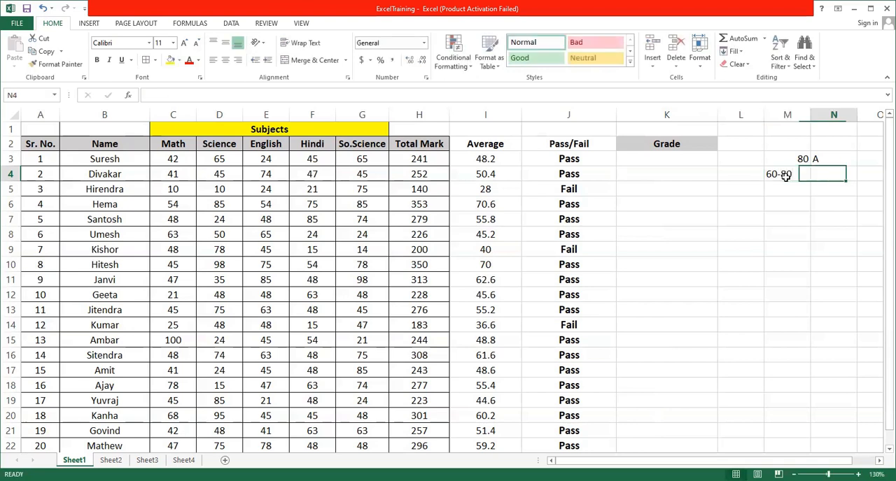
{"action": "type", "text": "B"}
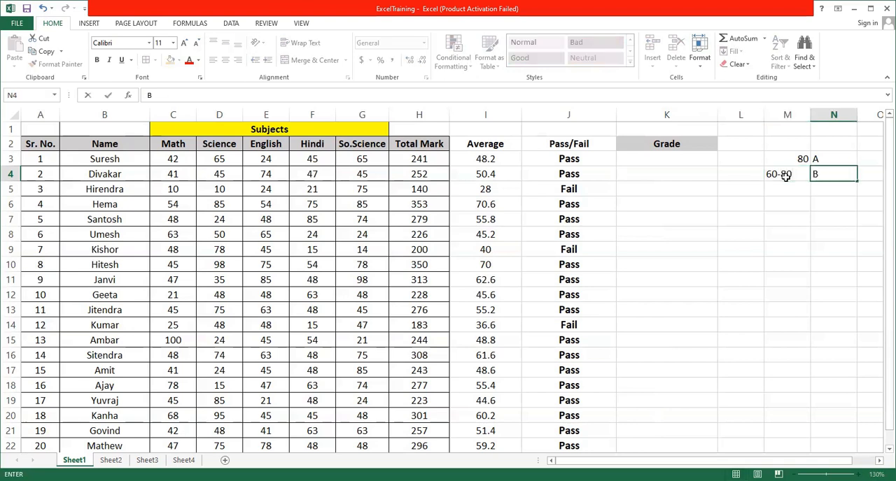
{"action": "key", "text": "Return"}
Complete the grade key with 40-60 and C in M5:N5, and "less than 40" and D in M6:N6.
{"action": "type", "text": "40-60"}
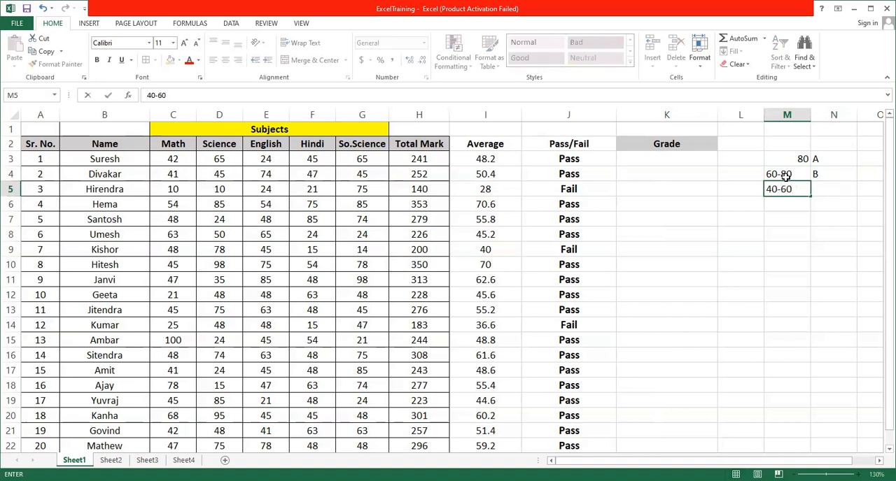
{"action": "key", "text": "Tab"}
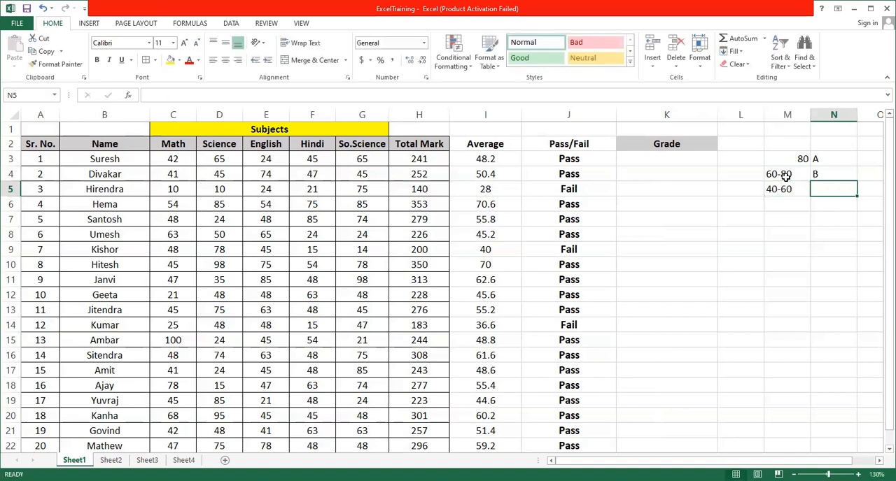
{"action": "type", "text": "C"}
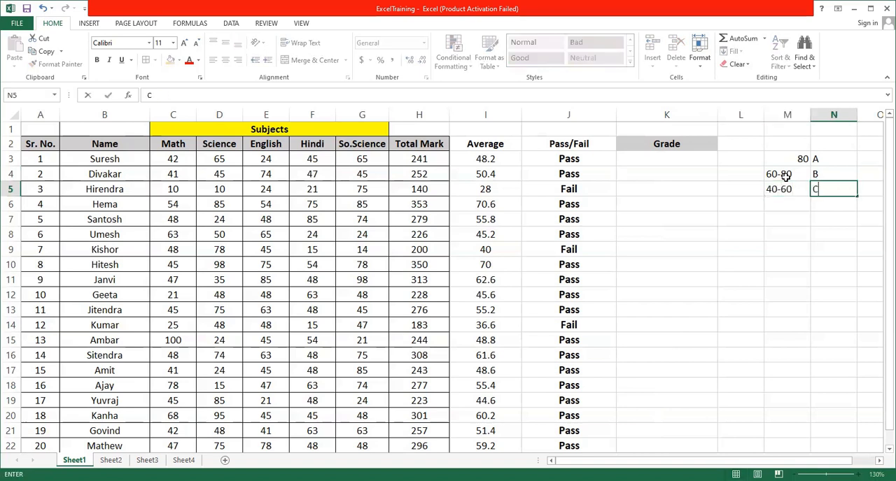
{"action": "key", "text": "Return"}
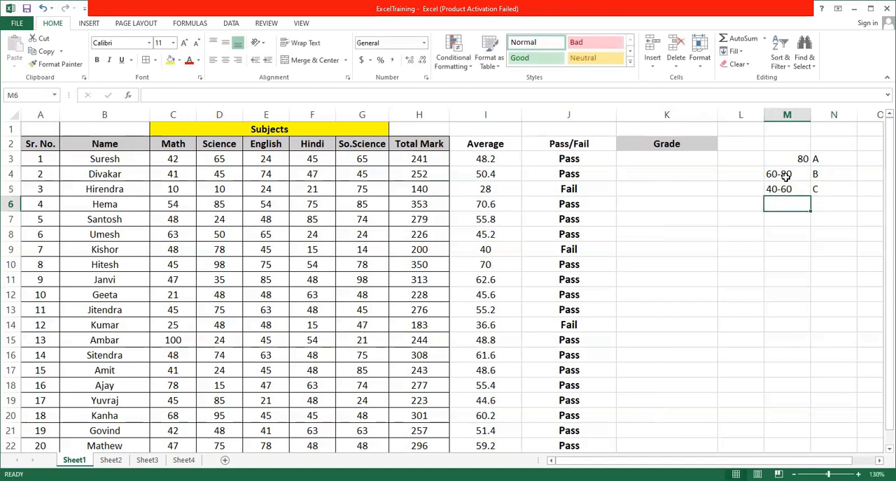
{"action": "type", "text": "less than 40"}
{"action": "key", "text": "Tab"}
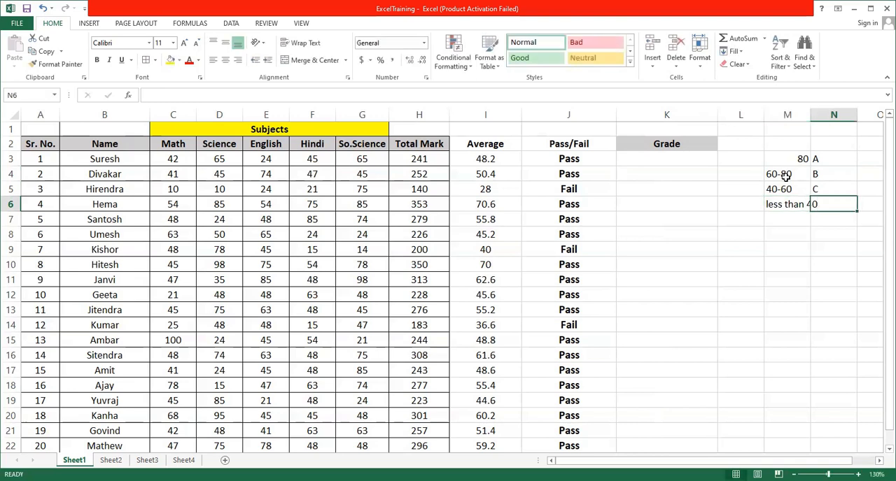
{"action": "type", "text": "D"}
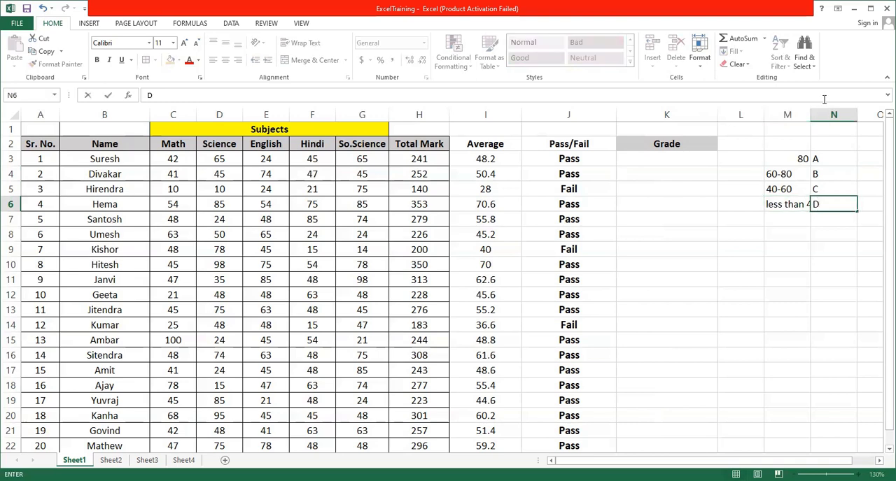
{"action": "left_click", "coordinate": [797, 156]}
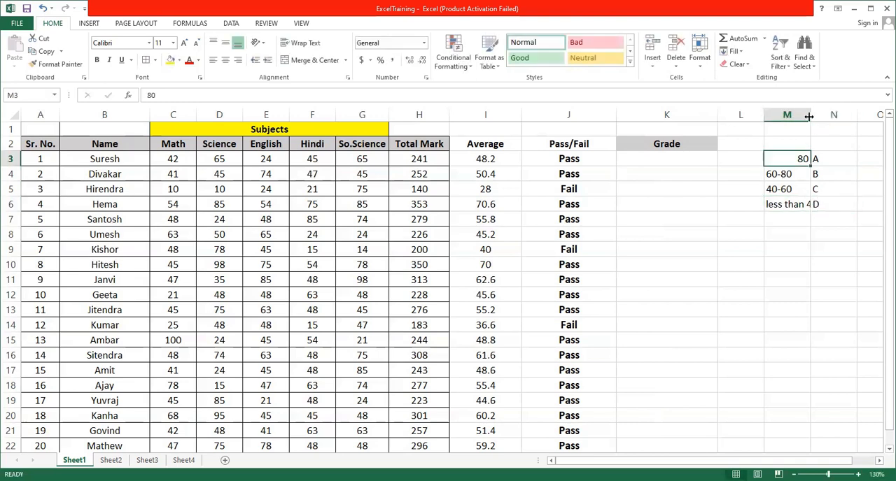
Auto-fit column M to its longest entry and review the grade letters in N3:N6.
{"action": "double_click", "coordinate": [811, 115]}
{"action": "left_click_drag", "start_coordinate": [854, 158], "coordinate": [856, 204]}
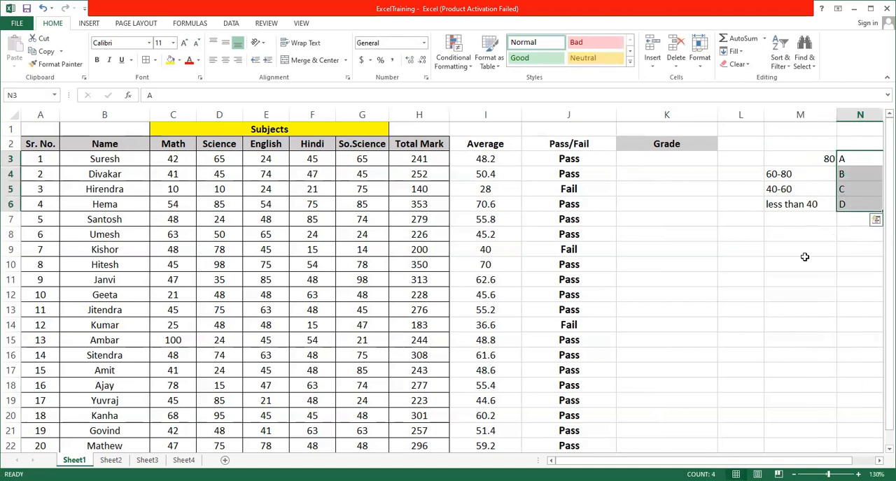
{"action": "left_click", "coordinate": [785, 160]}
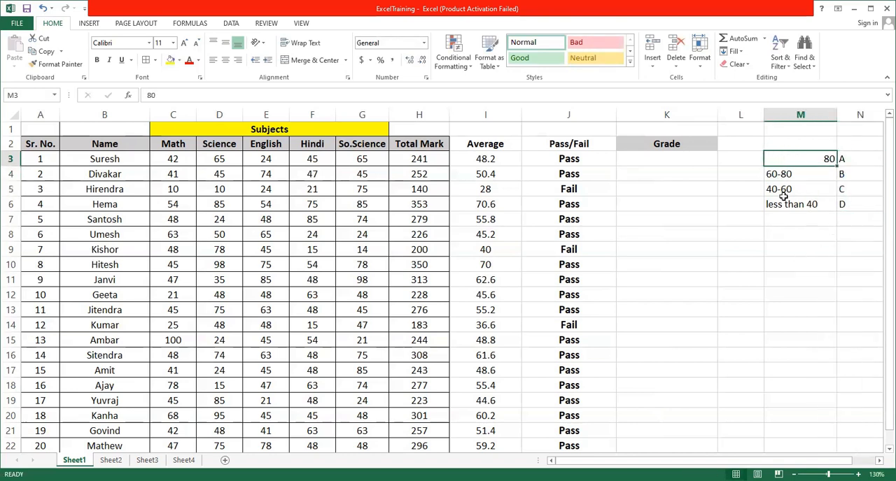
Enter the formula =IF(I3>80, "A") in K3 to grade the first student's average.
{"action": "left_click", "coordinate": [665, 159]}
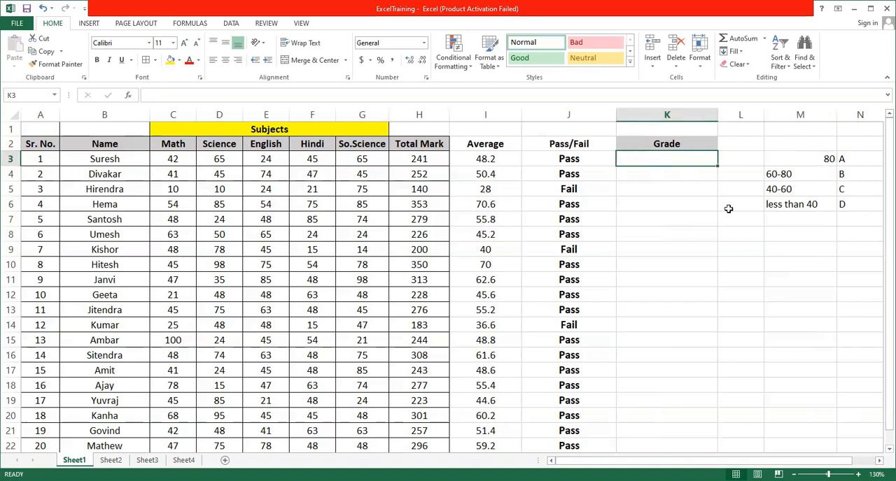
{"action": "type", "text": "="}
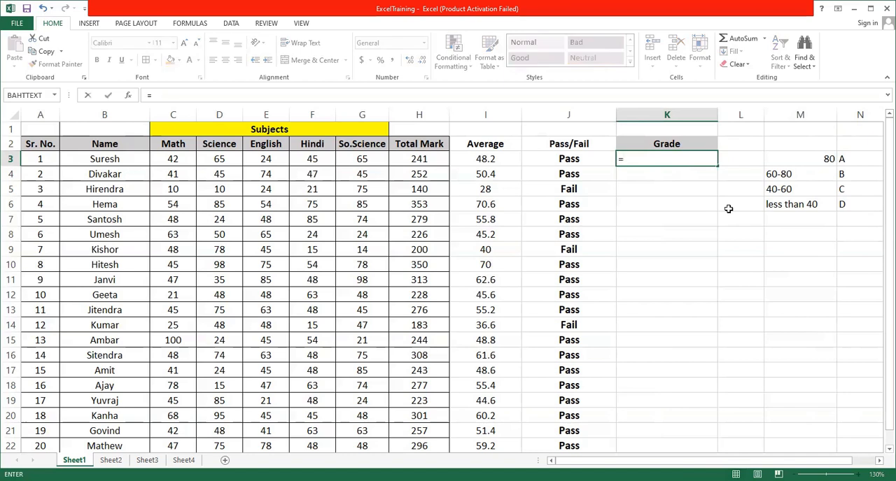
{"action": "type", "text": "if"}
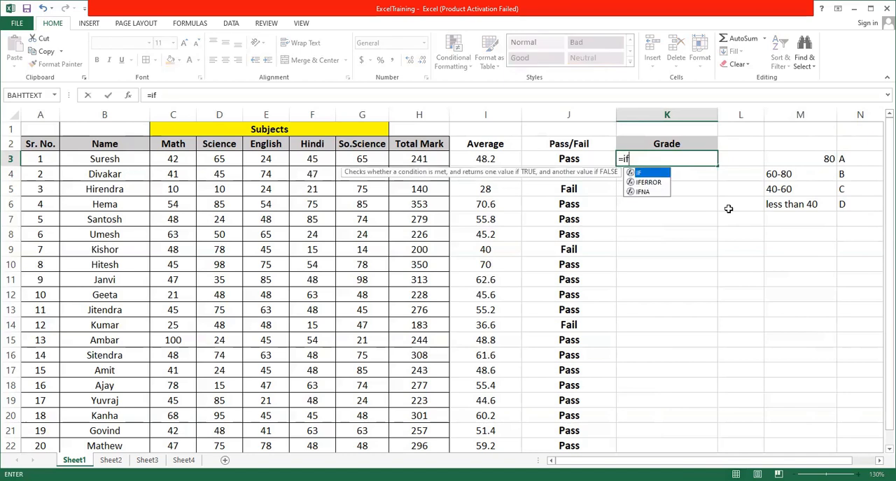
{"action": "type", "text": "("}
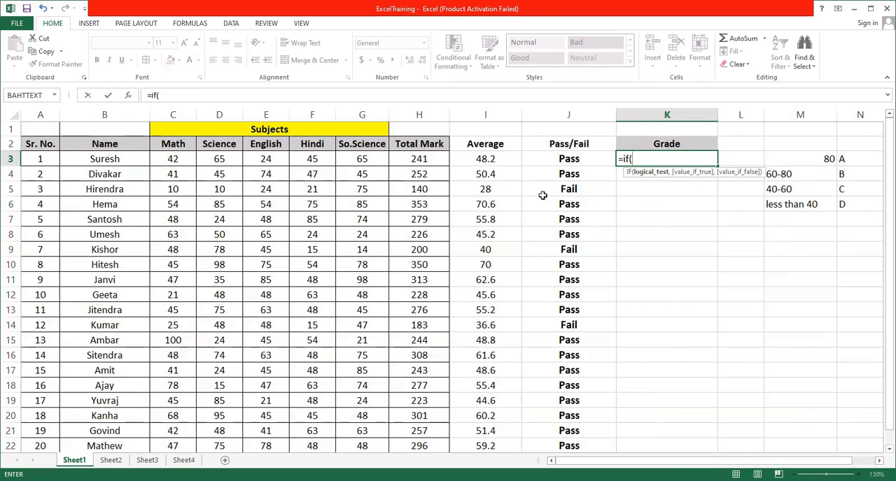
{"action": "left_click", "coordinate": [486, 159]}
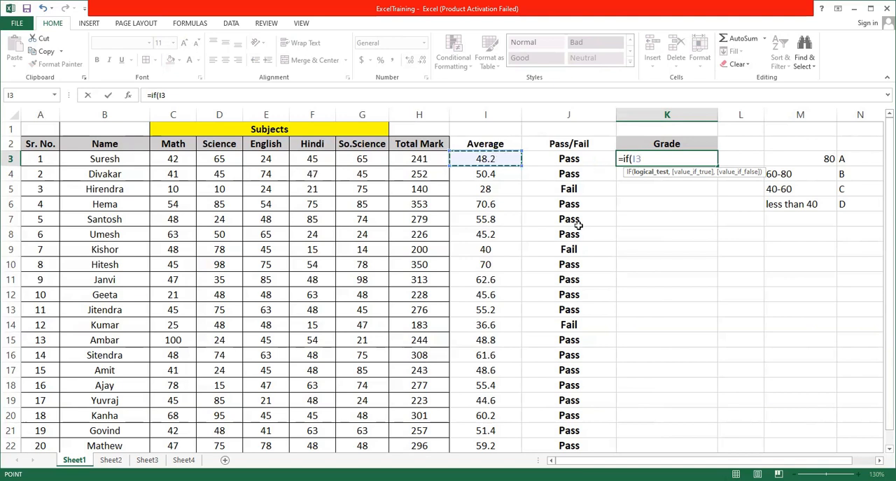
{"action": "type", "text": ">80"}
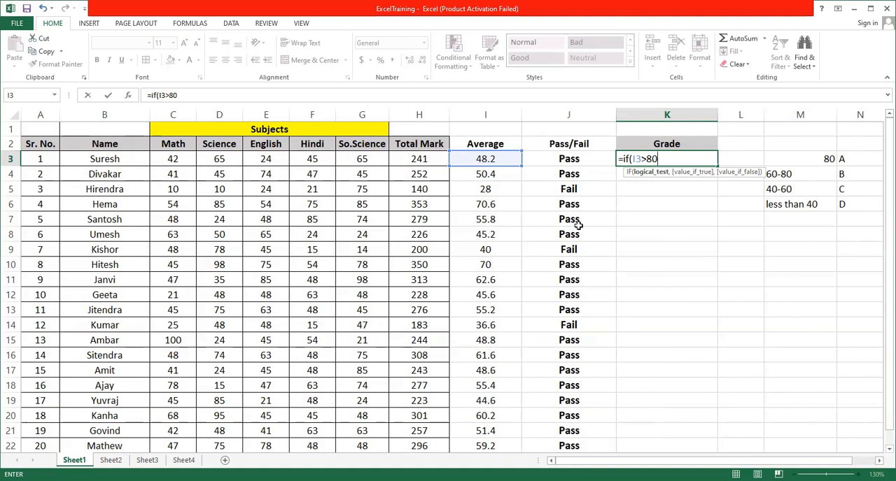
{"action": "type", "text": ","}
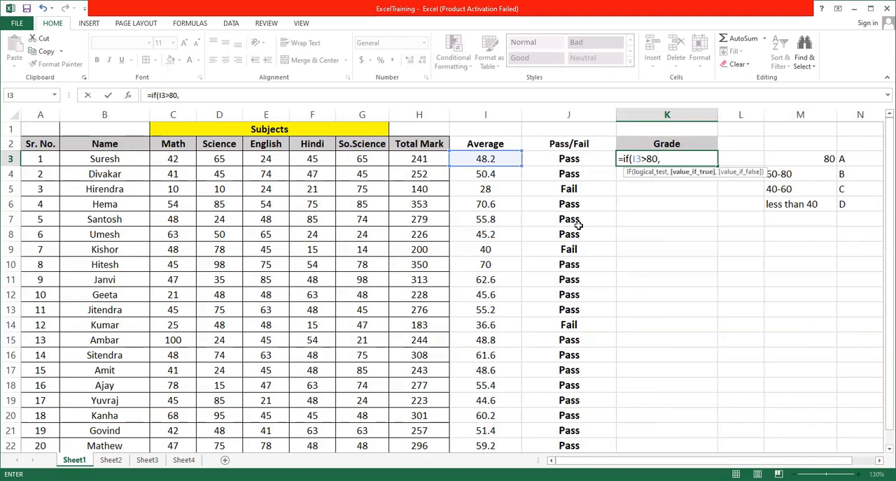
{"action": "type", "text": " \"A\")"}
{"action": "key", "text": "Return"}
Fill the K3 grade formula down to K22 and check the copied formula in K8.
{"action": "left_click", "coordinate": [661, 159]}
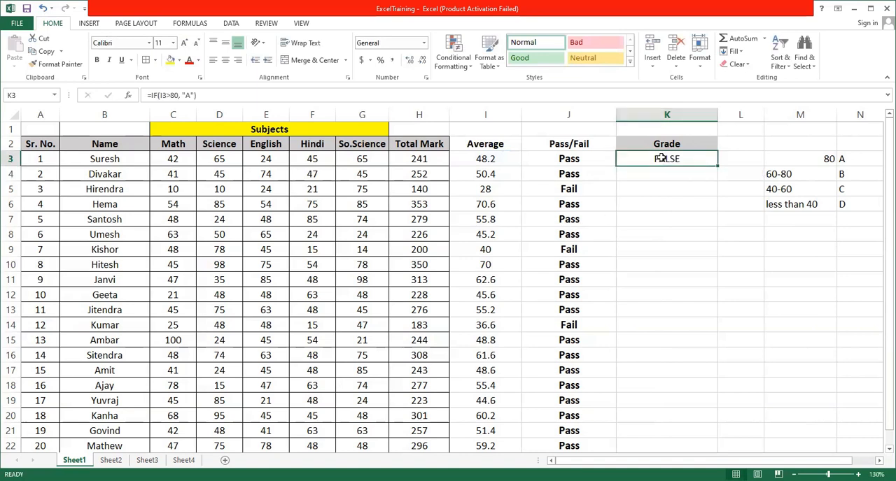
{"action": "left_click_drag", "start_coordinate": [718, 166], "coordinate": [712, 451]}
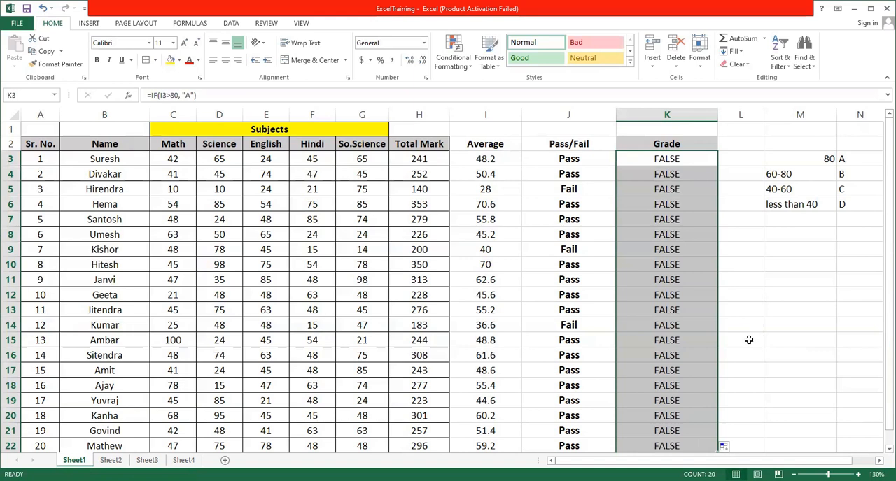
{"action": "left_click", "coordinate": [677, 235]}
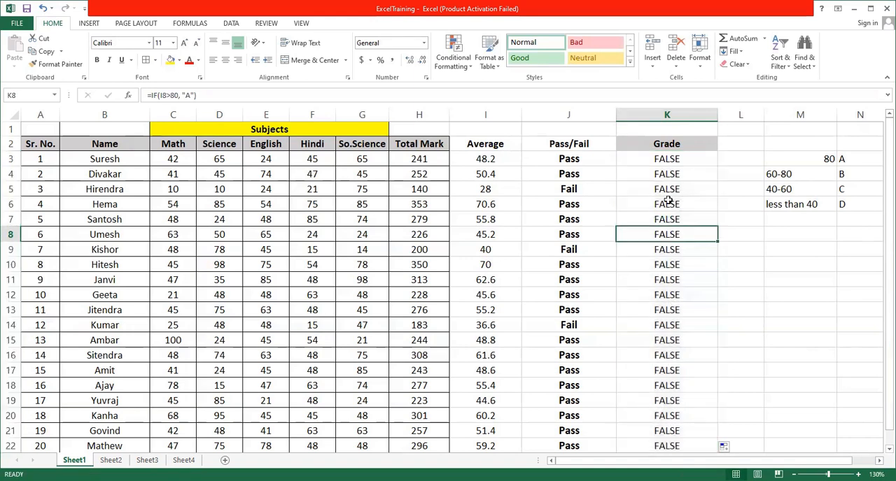
{"action": "left_click", "coordinate": [679, 159]}
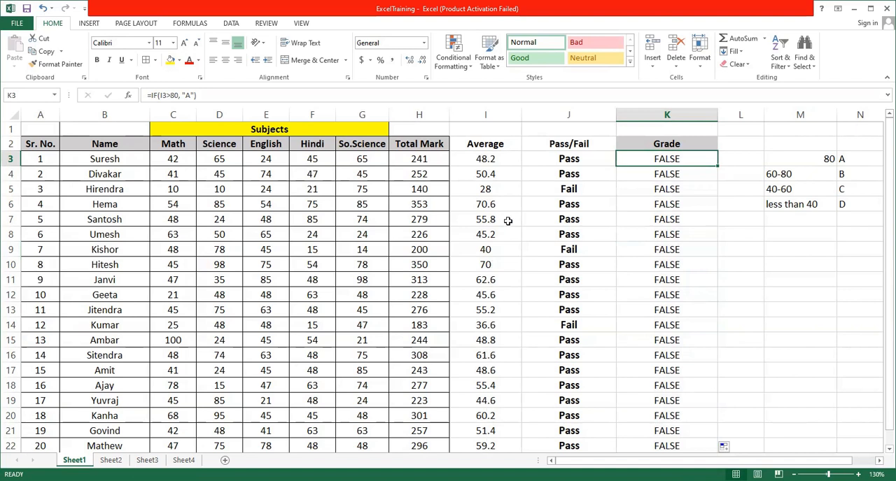
Test the grade formula by setting row 5's marks to 80 in Math, 90 in Science, 80 in English and 90 in Hindi.
{"action": "left_click", "coordinate": [176, 190]}
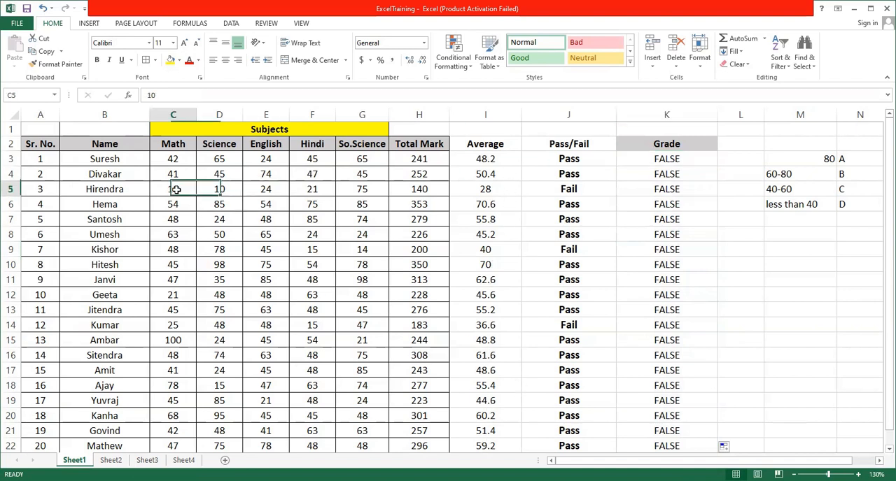
{"action": "type", "text": "80"}
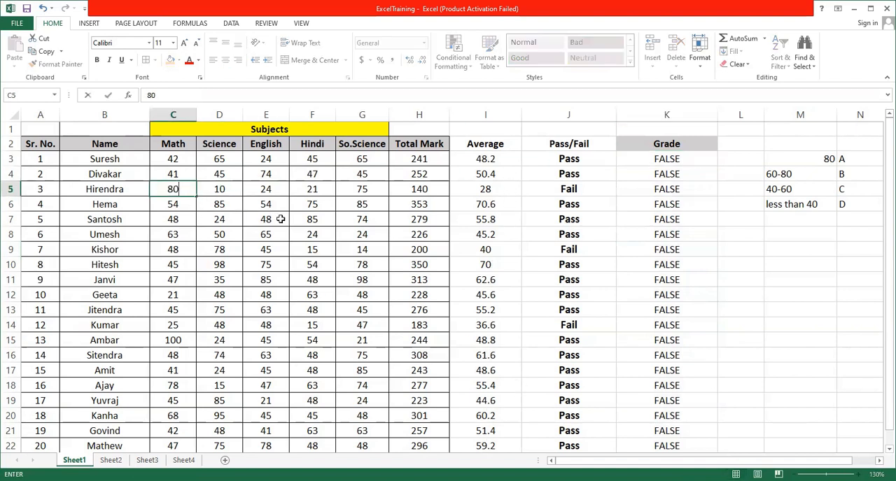
{"action": "key", "text": "Up"}
{"action": "key", "text": "Down"}
{"action": "key", "text": "Right"}
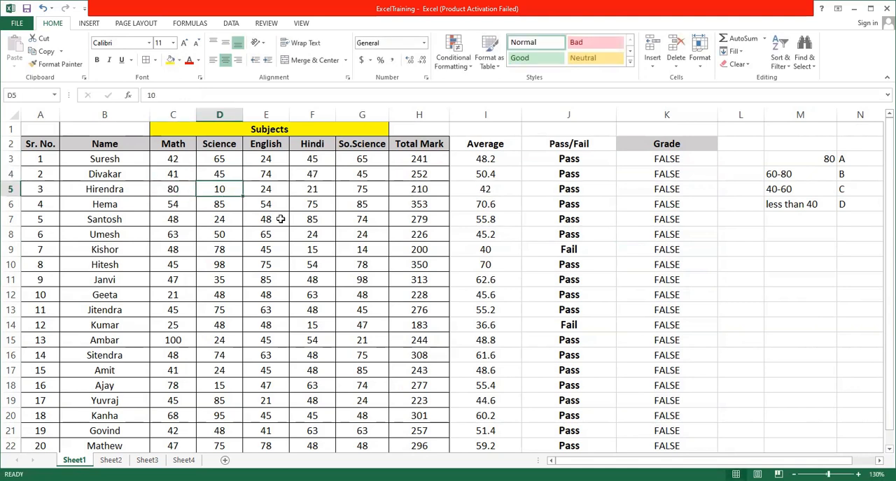
{"action": "type", "text": "90"}
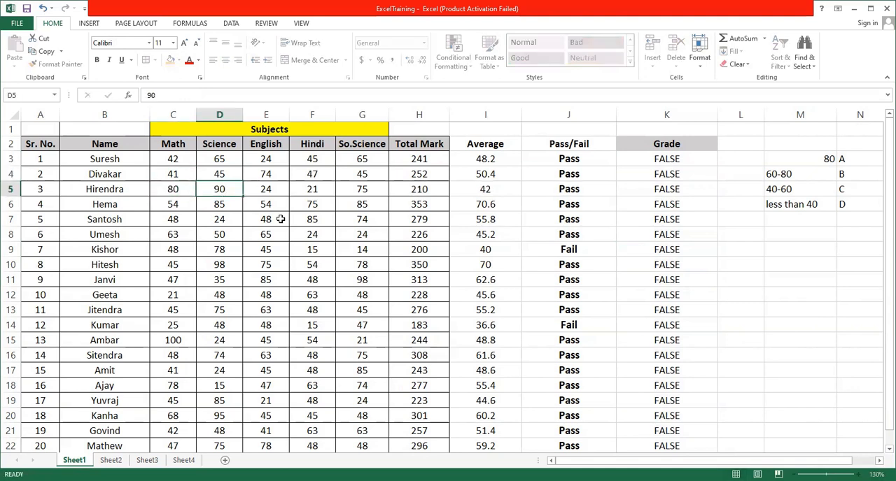
{"action": "key", "text": "Right"}
{"action": "type", "text": "80"}
{"action": "key", "text": "Right"}
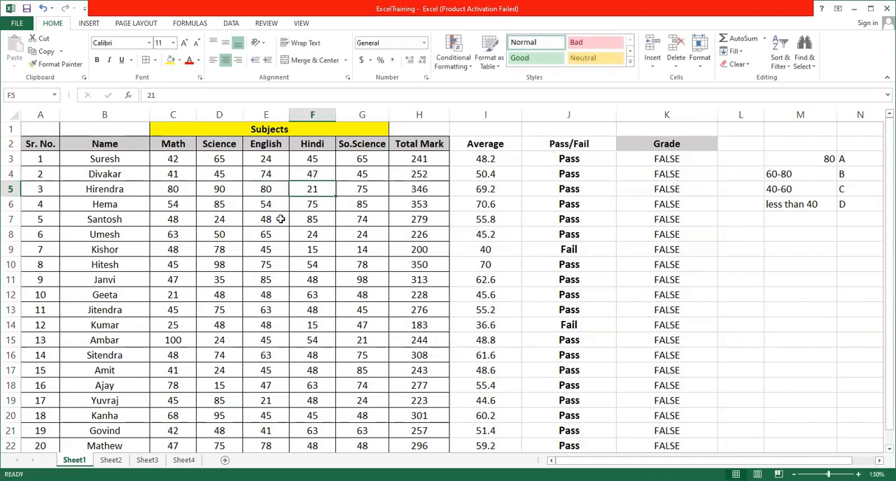
{"action": "type", "text": "90"}
{"action": "key", "text": "Right"}
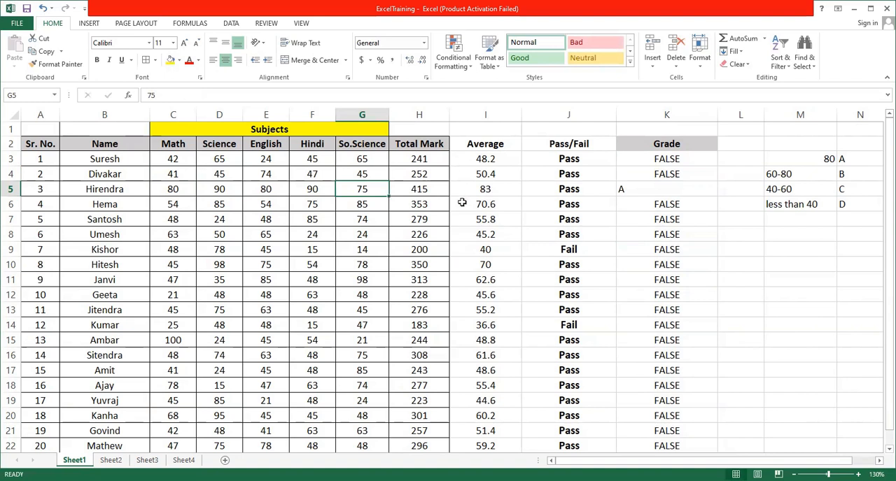
Extend the K3 grade formula by replacing its closing bracket with an opening one and a pasted copy of the I3>80, "A" test.
{"action": "left_click", "coordinate": [489, 191]}
{"action": "left_click", "coordinate": [636, 190]}
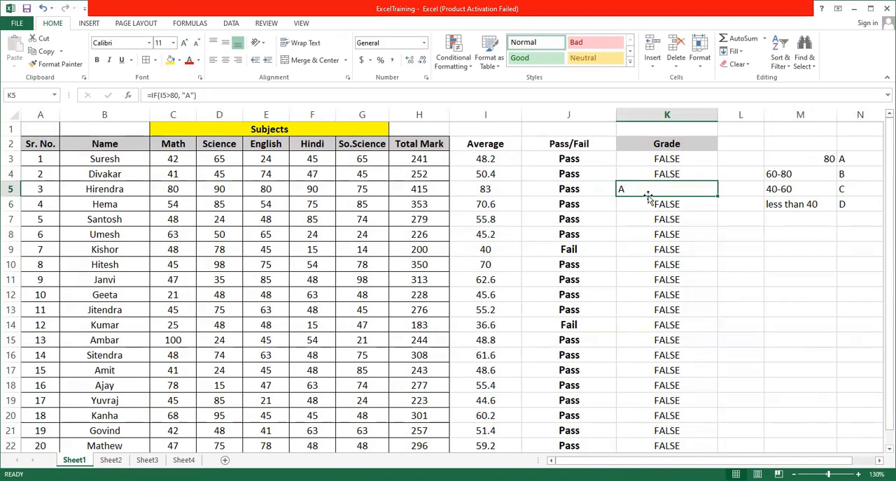
{"action": "left_click", "coordinate": [662, 160]}
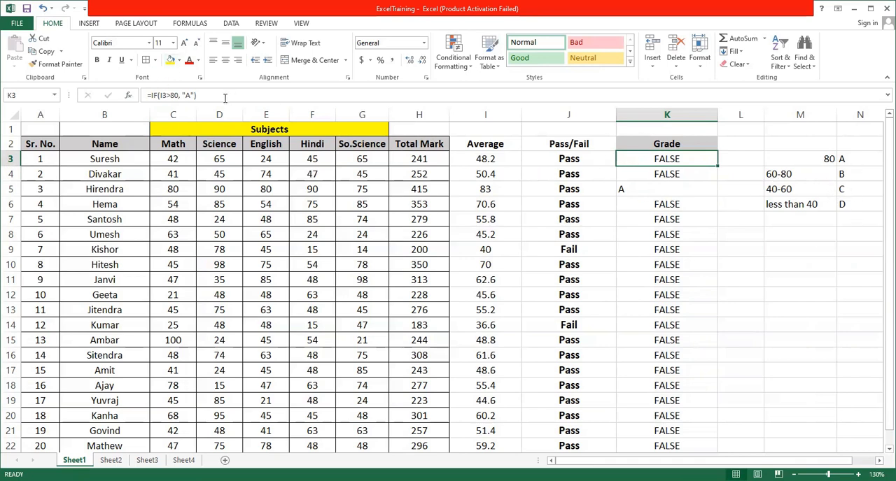
{"action": "left_click", "coordinate": [203, 95]}
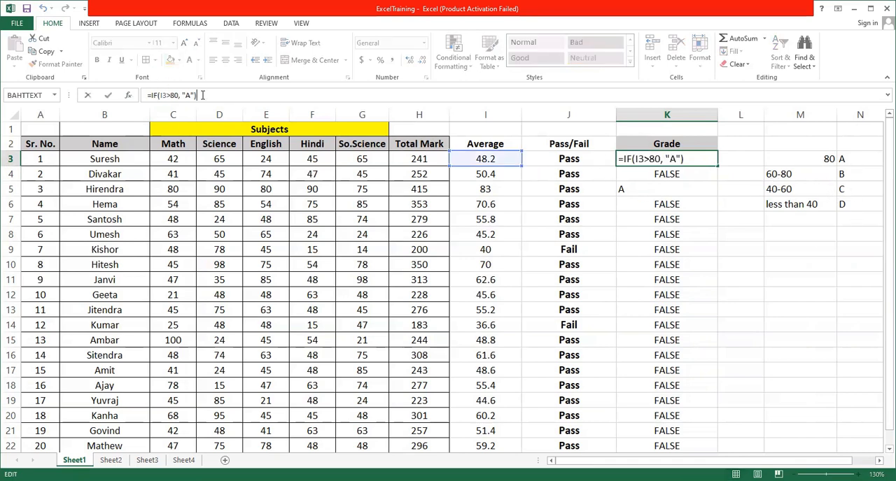
{"action": "left_click", "coordinate": [691, 160]}
{"action": "key", "text": "BackSpace"}
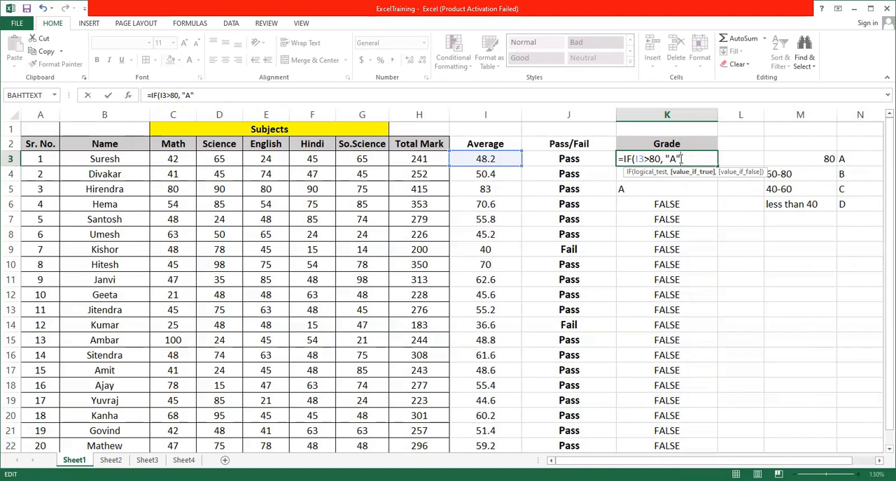
{"action": "left_click_drag", "start_coordinate": [644, 159], "coordinate": [636, 160]}
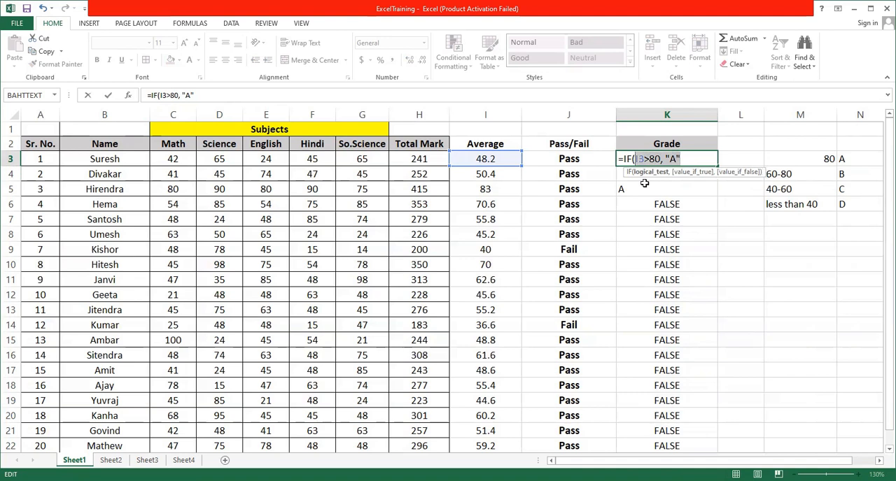
{"action": "left_click", "coordinate": [690, 158]}
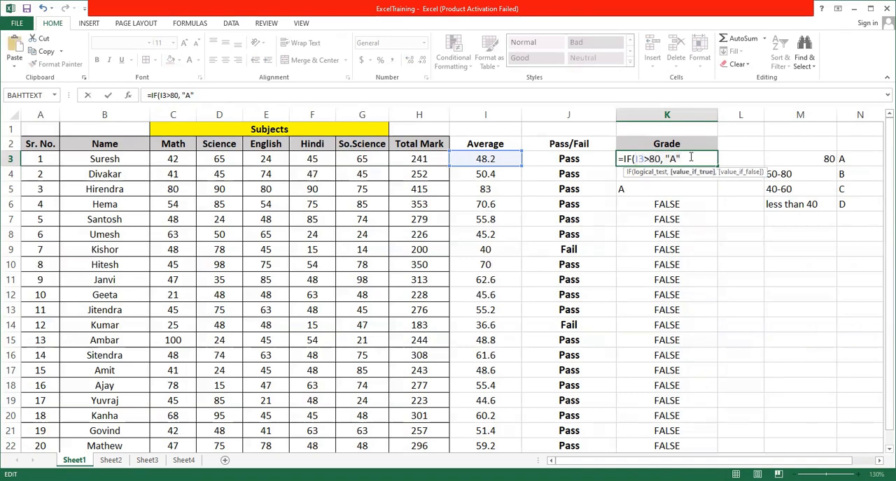
{"action": "type", "text": "("}
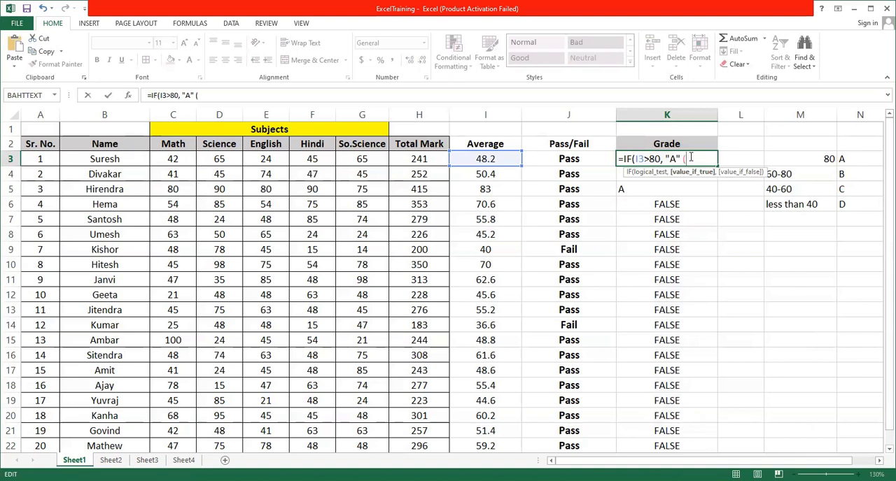
{"action": "type", "text": "I3>80, \"A\""}
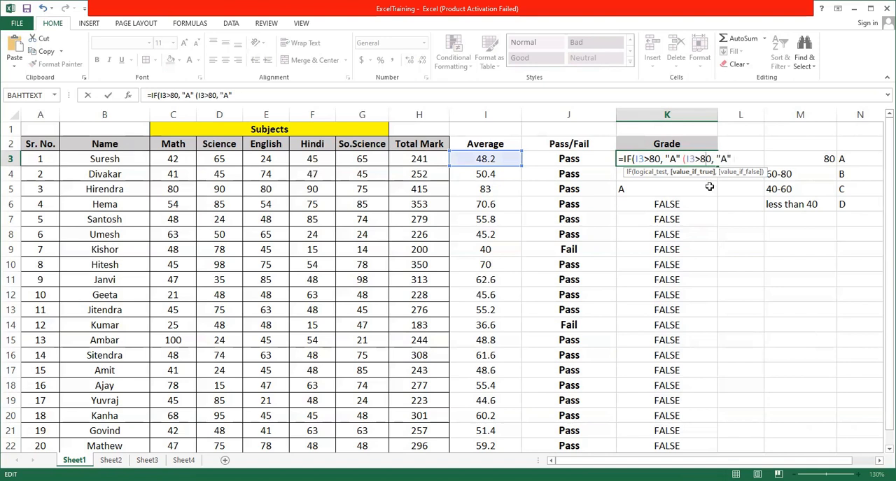
Change the second test in K3 to I3>60 with grade "B" and append another copy of the I3>80, "A" test.
{"action": "key", "text": "BackSpace"}
{"action": "type", "text": "6"}
{"action": "key", "text": "BackSpace"}
{"action": "type", "text": "B"}
{"action": "type", "text": "(I3>80, \"A\""}
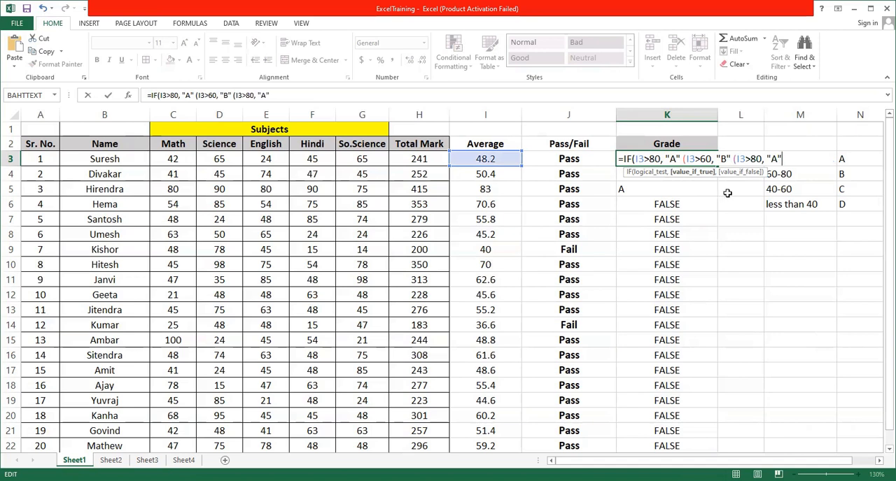
Set the third test to I3>40 with "C", otherwise "D", completing K3 as =IF(I3>80,"A",IF(I3>60,"B",IF(I3>40,"C","D"))).
{"action": "left_click", "coordinate": [754, 160]}
{"action": "key", "text": "BackSpace"}
{"action": "type", "text": "4"}
{"action": "key", "text": "BackSpace"}
{"action": "type", "text": "c"}
{"action": "key", "text": "BackSpace"}
{"action": "type", "text": "C\","}
{"action": "type", "text": "D"}
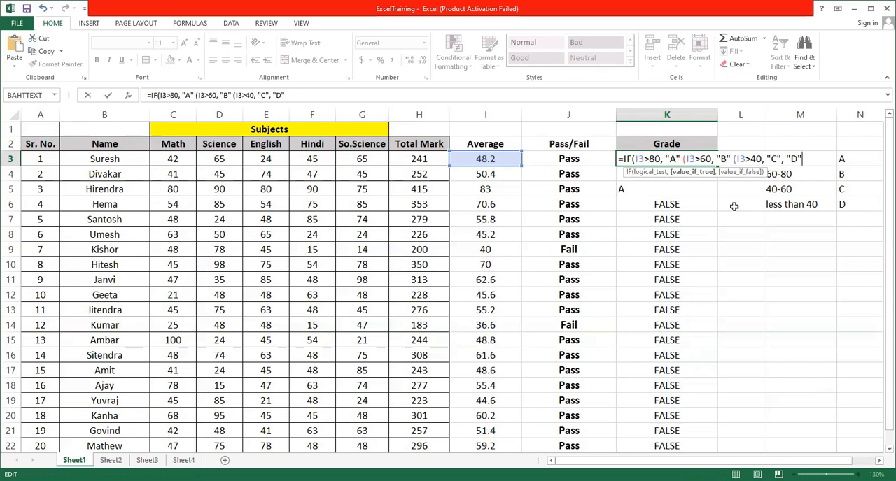
{"action": "type", "text": ")))"}
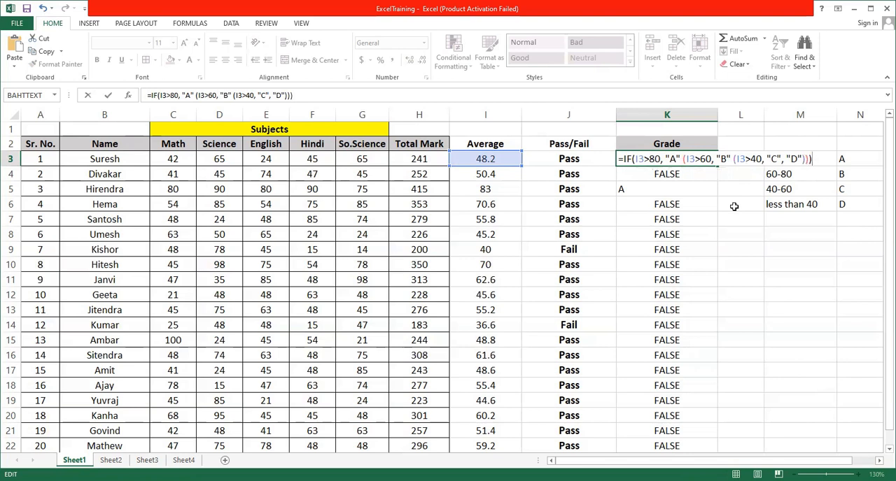
{"action": "key", "text": "Return"}
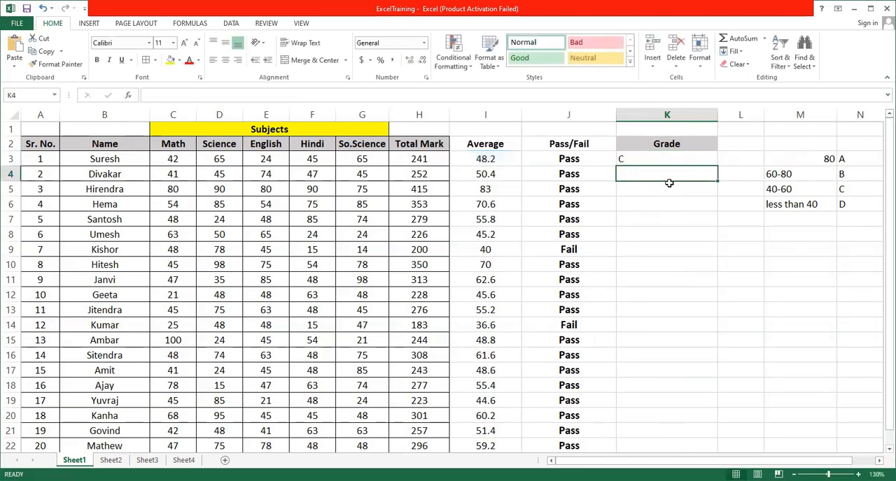
Fill the nested grade formula from K3 down to K22 and centre the grades horizontally.
{"action": "left_click", "coordinate": [652, 159]}
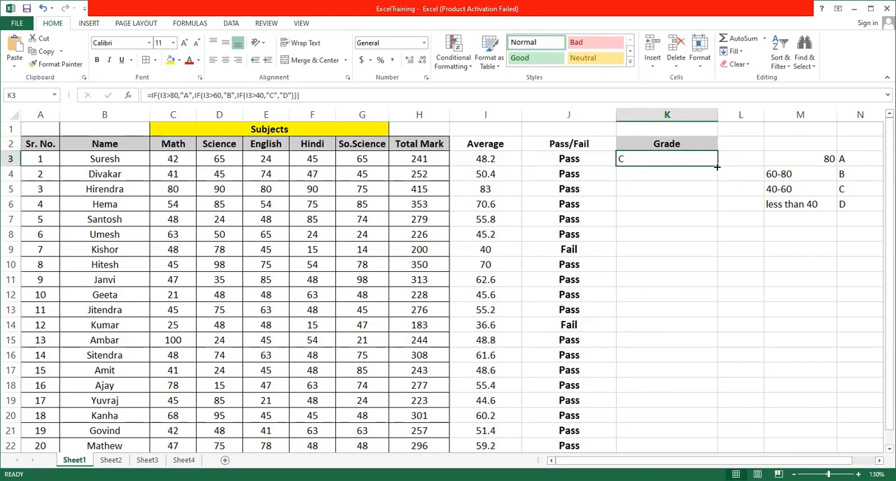
{"action": "left_click_drag", "start_coordinate": [716, 167], "coordinate": [711, 451]}
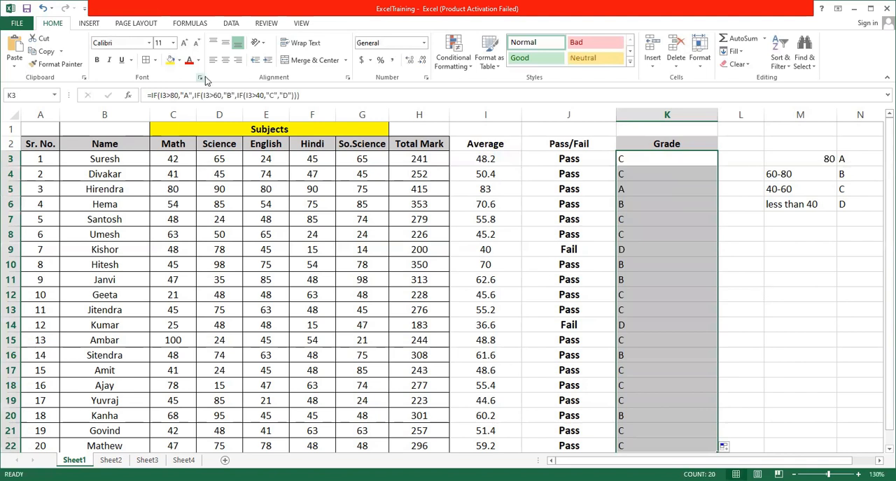
{"action": "left_click", "coordinate": [225, 60]}
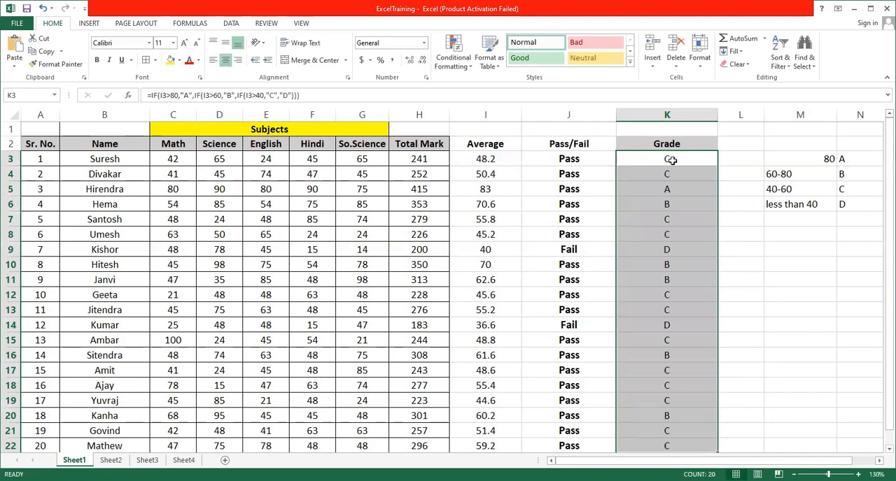
Examine the copied grade formulas and compare the averages and grades in rows 5 and 6 with the grade key in column M.
{"action": "left_click", "coordinate": [677, 193]}
{"action": "left_click", "coordinate": [676, 204]}
{"action": "left_click", "coordinate": [677, 219]}
{"action": "left_click", "coordinate": [676, 250]}
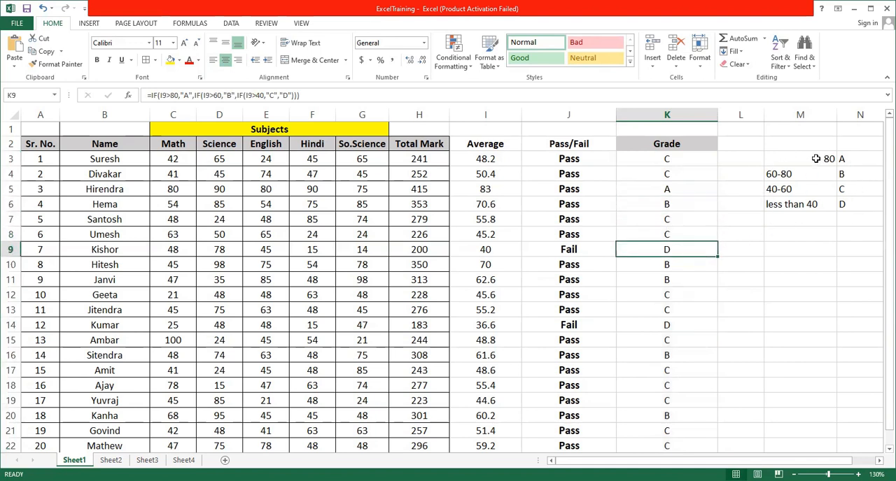
{"action": "left_click", "coordinate": [674, 190]}
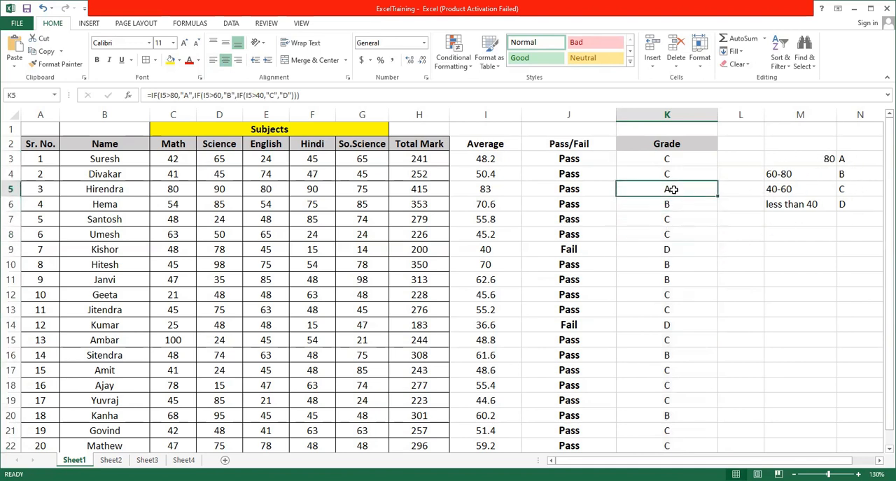
{"action": "left_click", "coordinate": [476, 190]}
{"action": "left_click", "coordinate": [694, 186]}
{"action": "left_click", "coordinate": [676, 204]}
{"action": "left_click", "coordinate": [492, 205]}
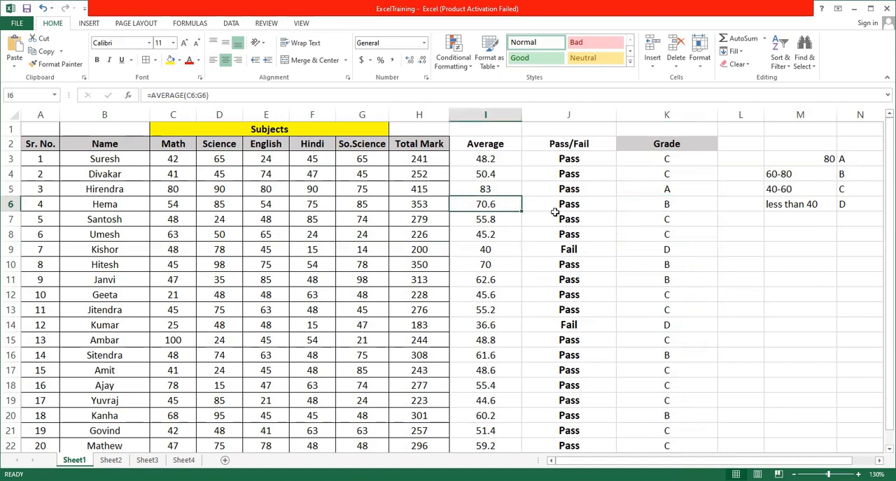
{"action": "left_click", "coordinate": [663, 207]}
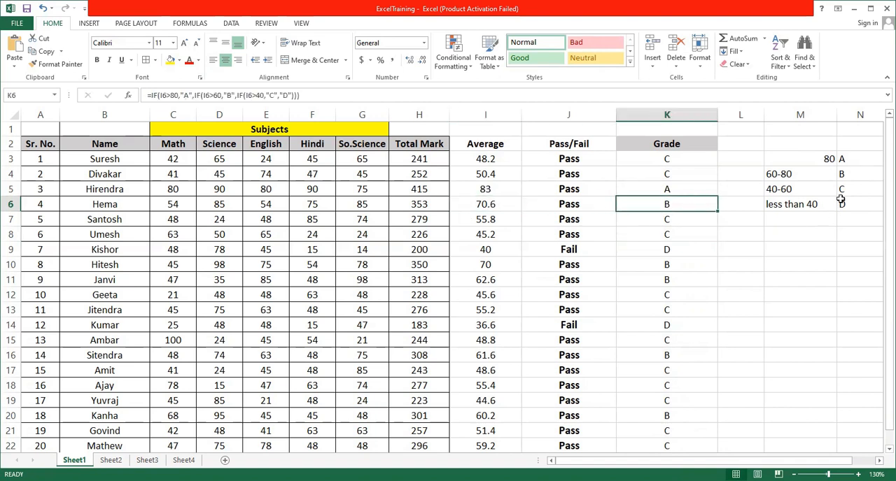
{"action": "left_click", "coordinate": [806, 190]}
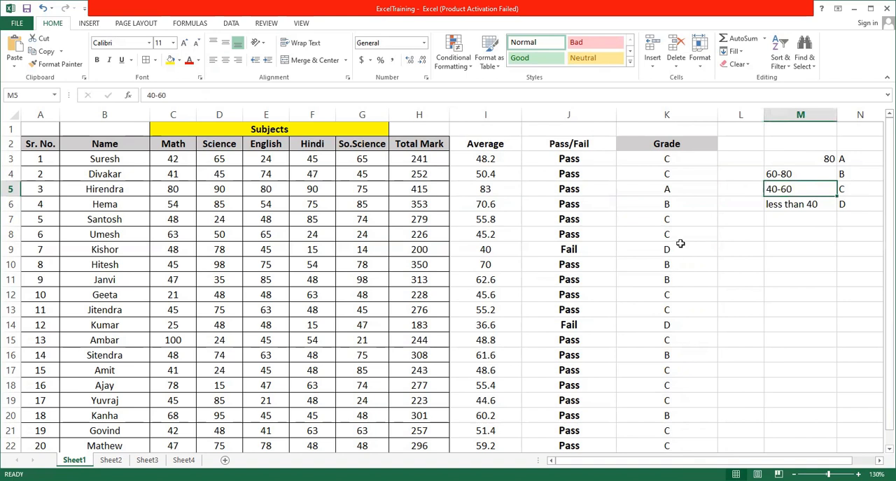
Compare the averages in rows 7, 9 and 14 with their assigned grades, rechecking the averages in I7 and I6.
{"action": "left_click", "coordinate": [488, 220]}
{"action": "left_click", "coordinate": [638, 219]}
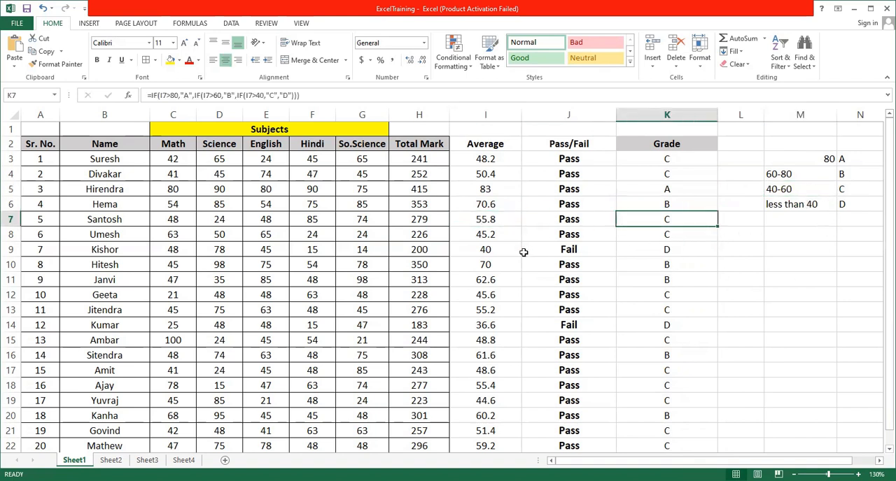
{"action": "left_click", "coordinate": [517, 251]}
{"action": "left_click", "coordinate": [645, 252]}
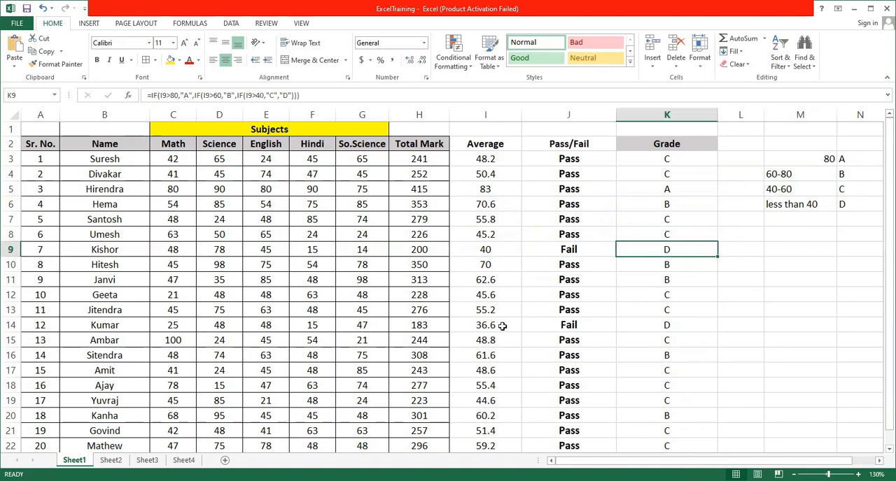
{"action": "left_click", "coordinate": [503, 326]}
{"action": "left_click", "coordinate": [657, 325]}
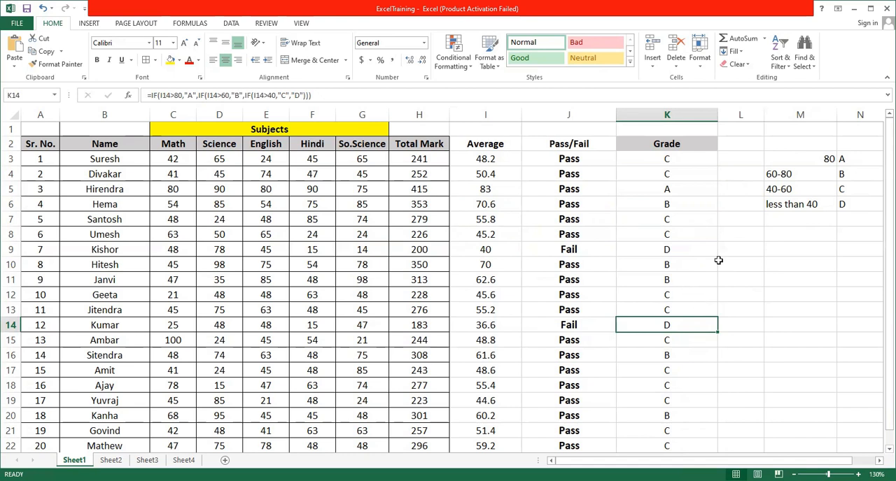
{"action": "left_click", "coordinate": [715, 223]}
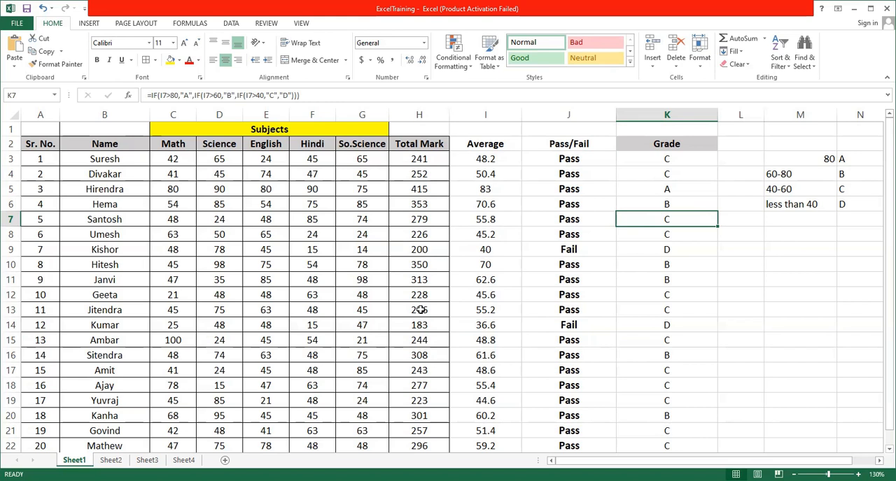
{"action": "left_click", "coordinate": [467, 218]}
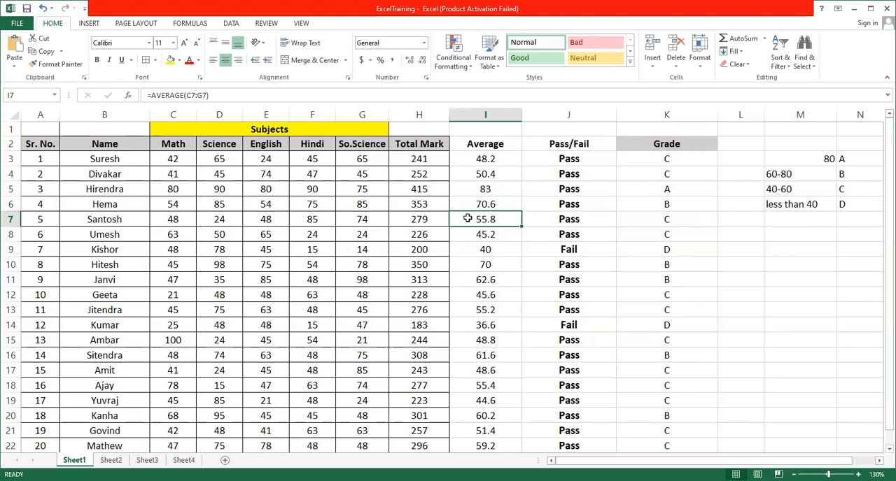
{"action": "left_click", "coordinate": [489, 201]}
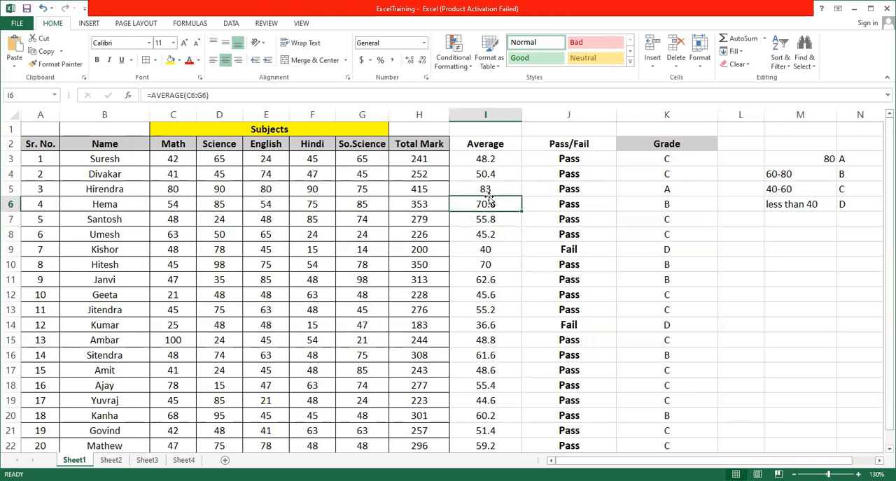